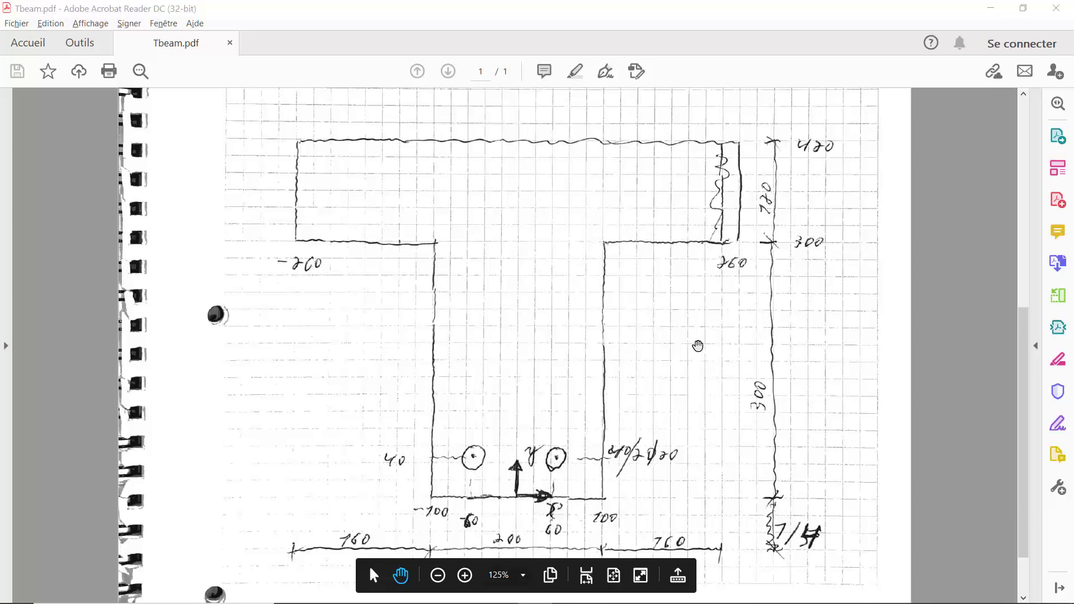
# Switch to Gmsh and start a new geometry file, choosing the FEU > SAFIR > GmSAFIR > Tuturials folder as its location
pyautogui.hotkey('alt', 'Tab')
pyautogui.hotkey('alt', 'Tab')
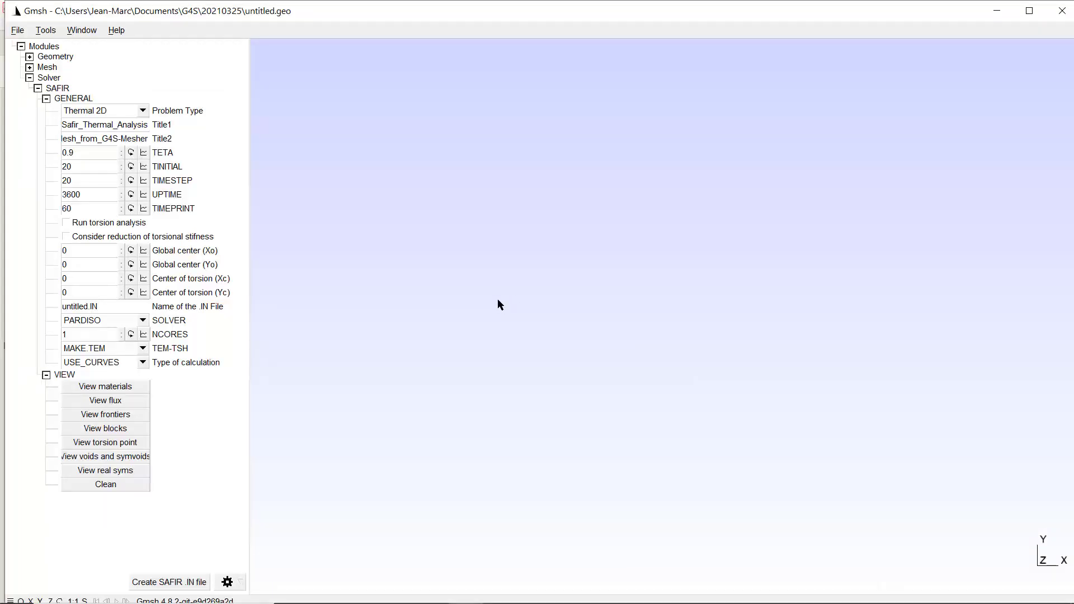
pyautogui.click(16, 34)
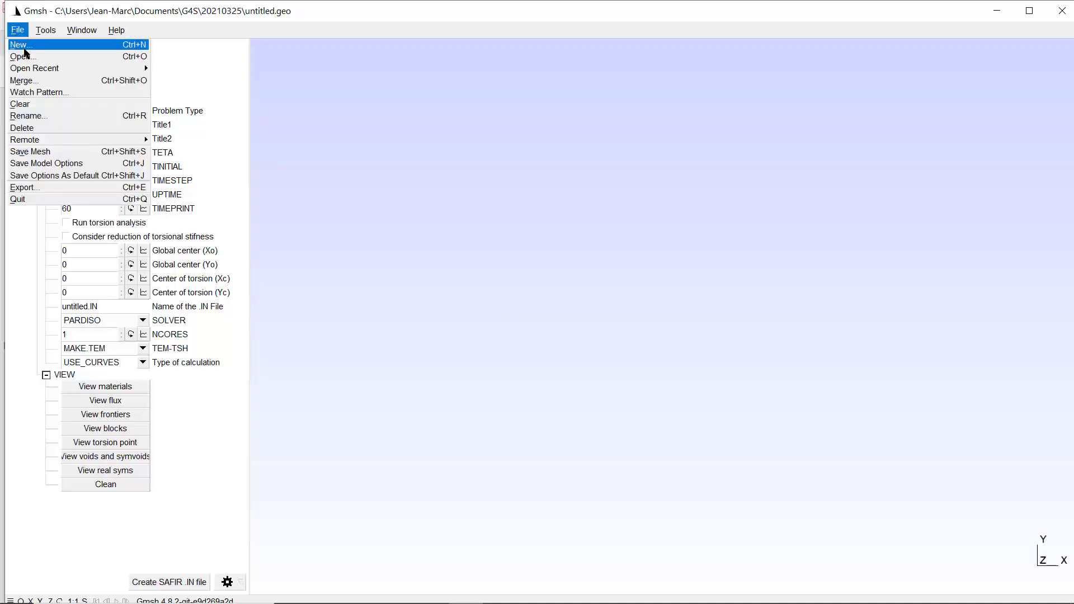
pyautogui.click(24, 48)
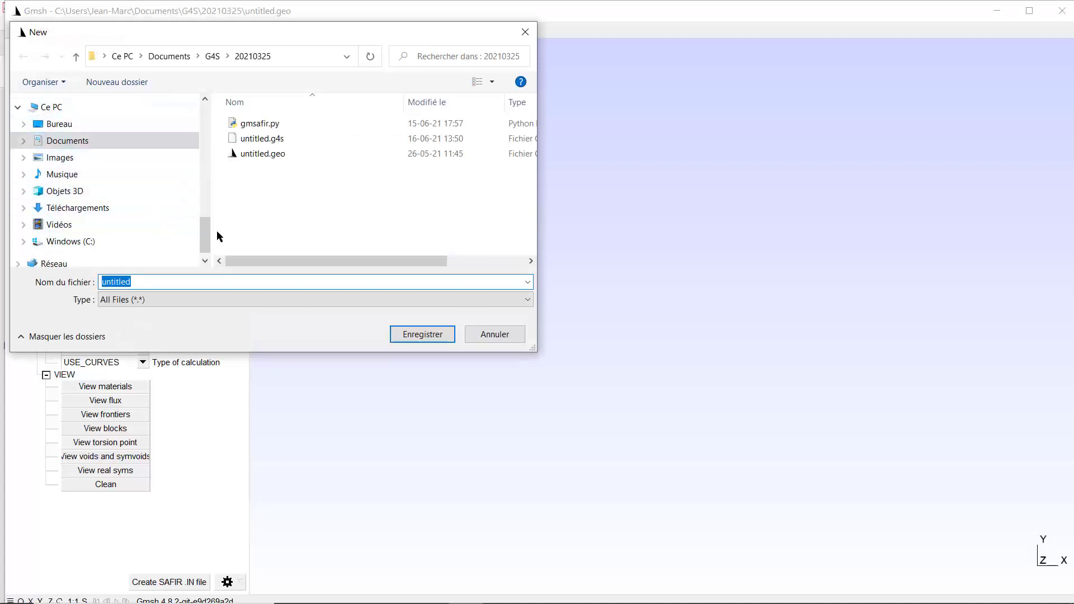
pyautogui.moveTo(199, 237); pyautogui.dragTo(172, 166)
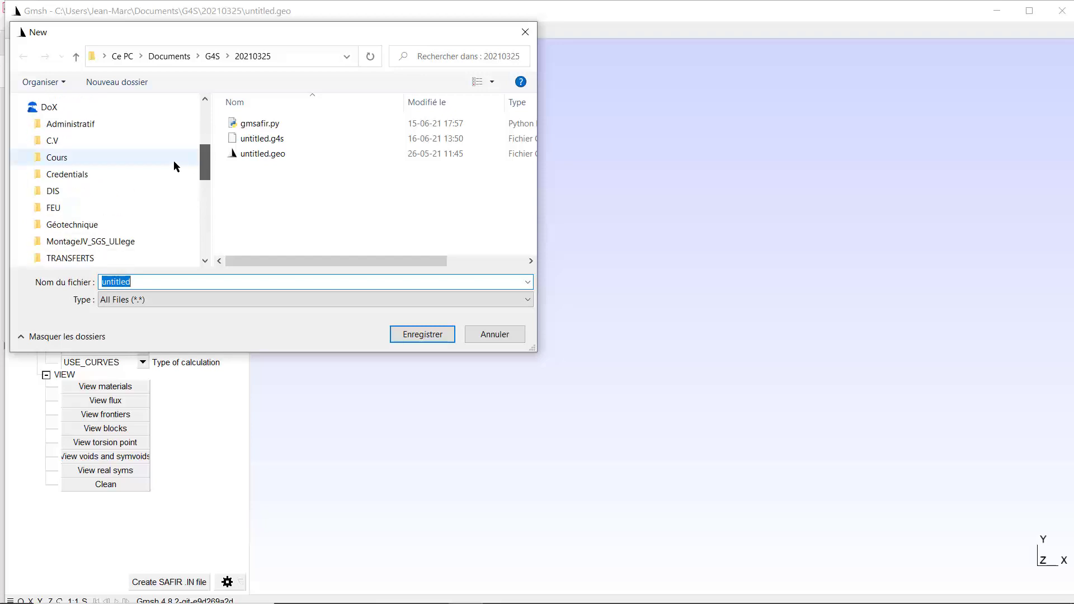
pyautogui.click(24, 208)
pyautogui.scroll(-1, 32, 238)
pyautogui.scroll(-1, 31, 240)
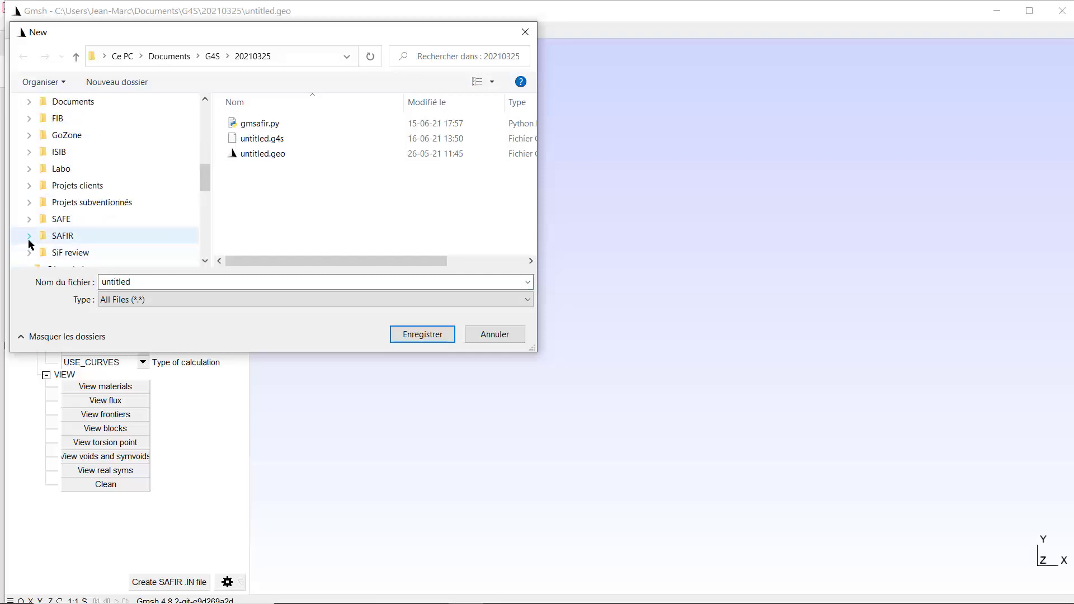
pyautogui.click(31, 239)
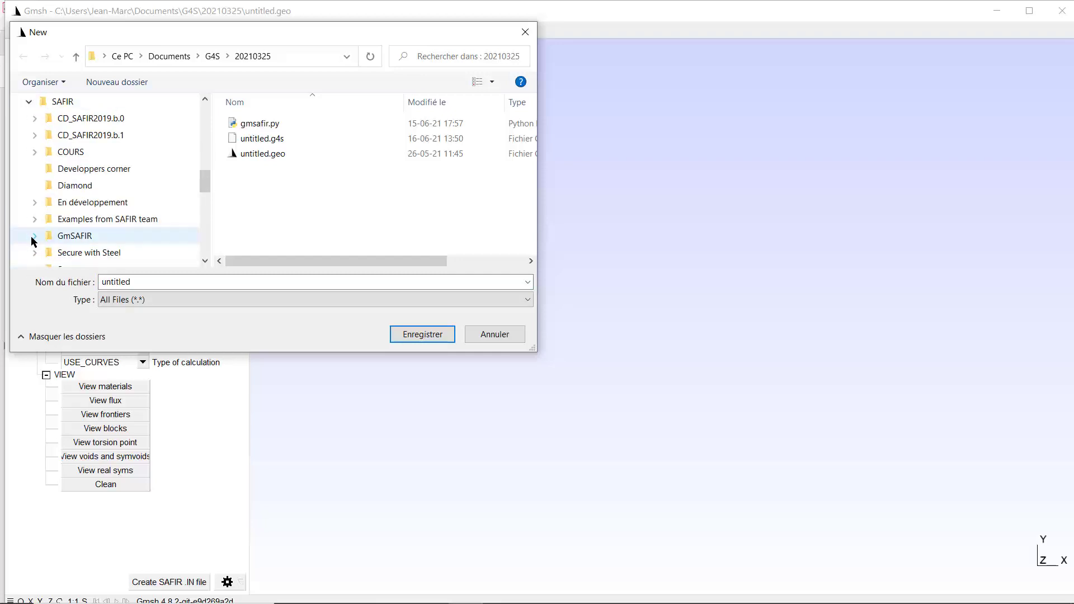
pyautogui.click(32, 239)
pyautogui.click(69, 235)
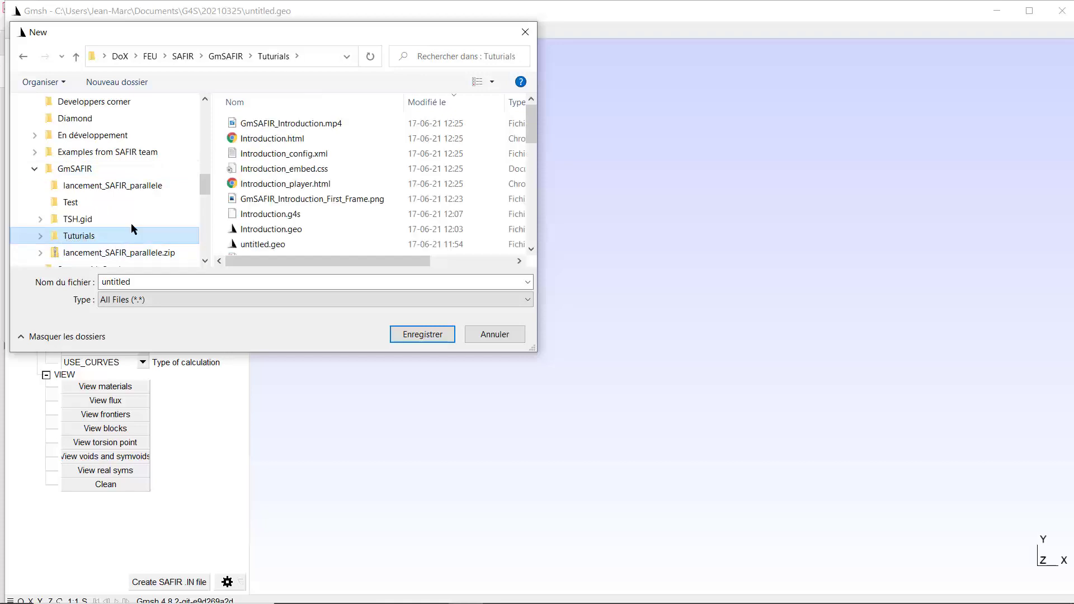
# Save the new file as 2DThermal with the .geo extension and choose the OpenCASCADE geometry kernel
pyautogui.doubleClick(161, 276)
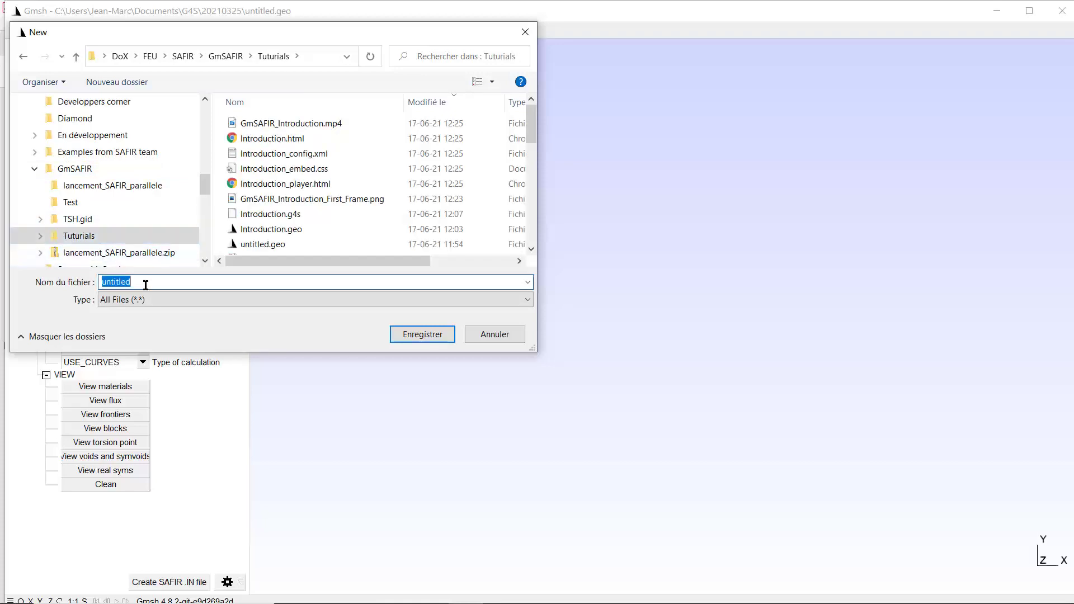
pyautogui.write('2DThermal')
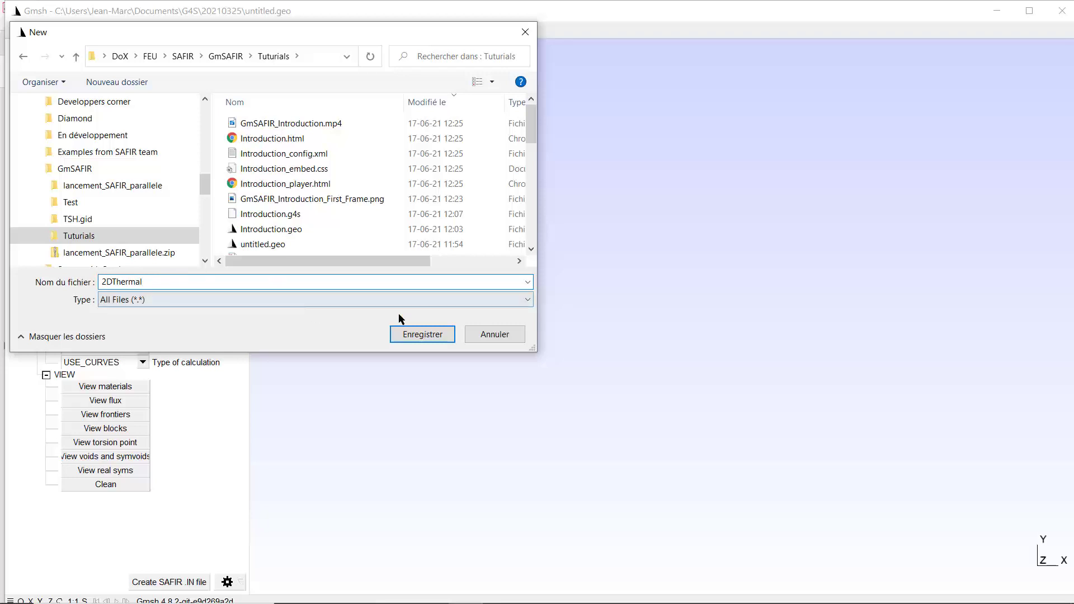
pyautogui.click(422, 334)
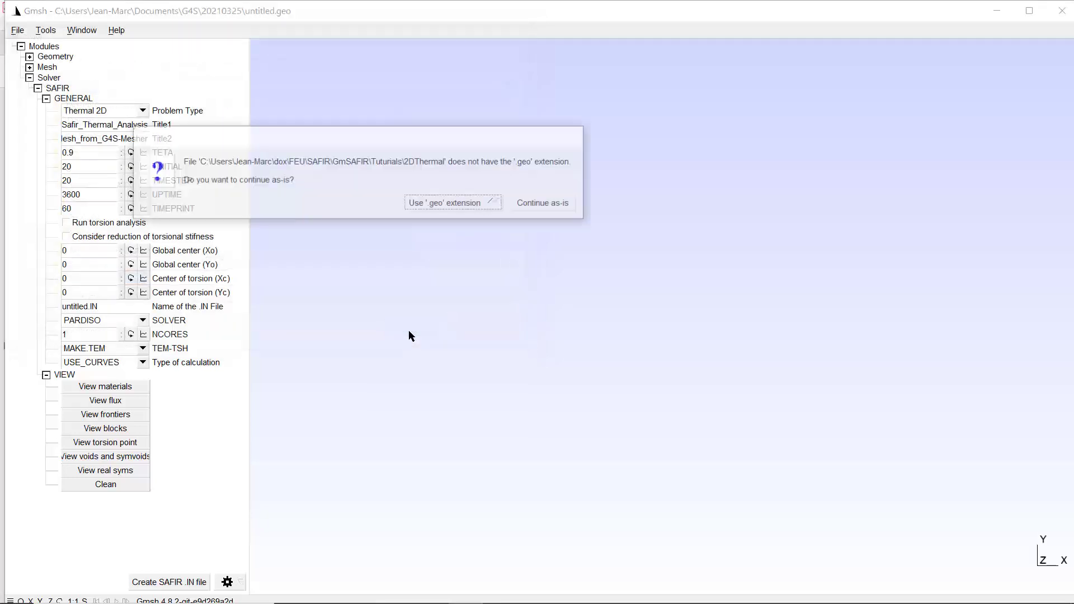
pyautogui.click(448, 206)
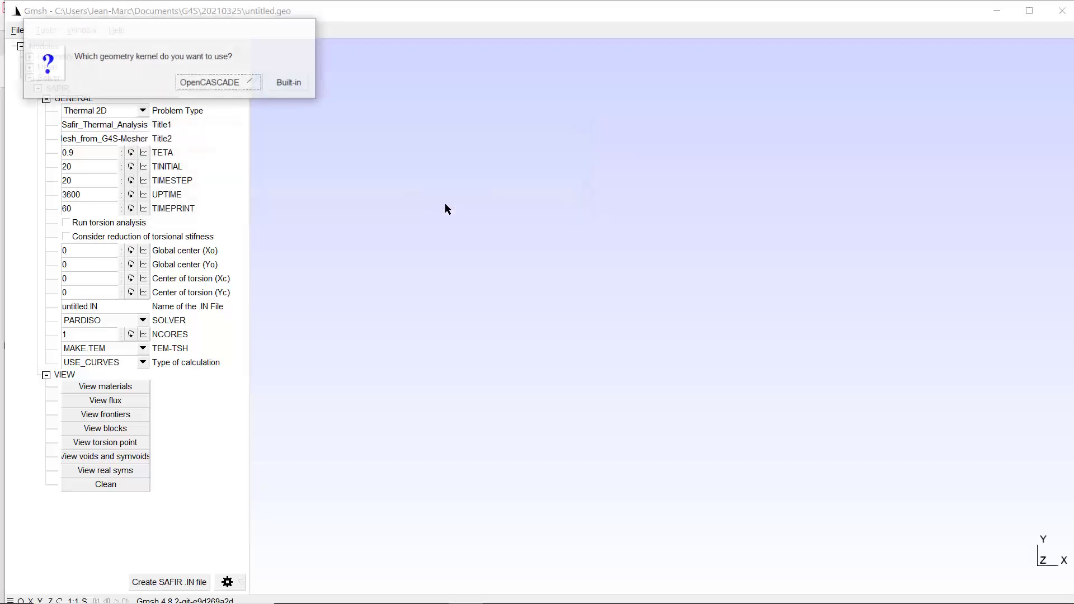
pyautogui.click(203, 84)
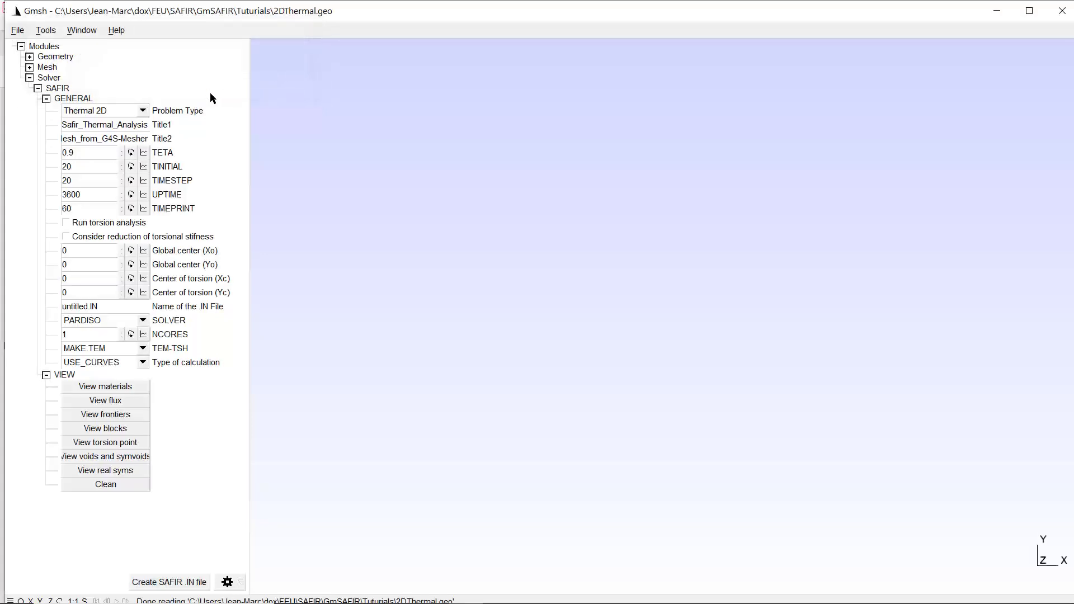
# Start adding a rectangle as an elementary entity and enter -0.100 as its X coordinate
pyautogui.click(30, 56)
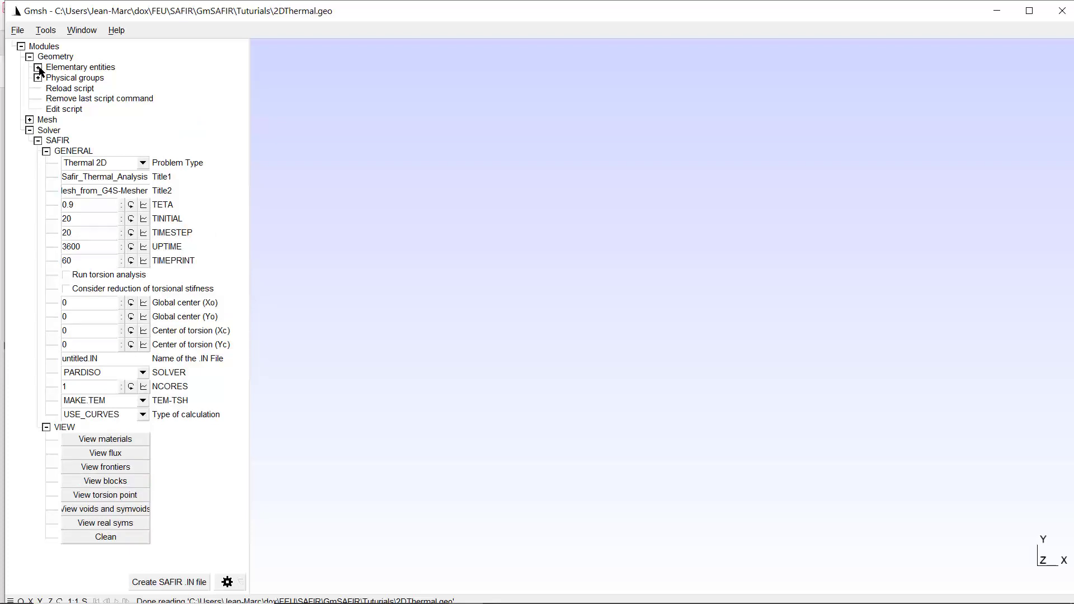
pyautogui.click(38, 67)
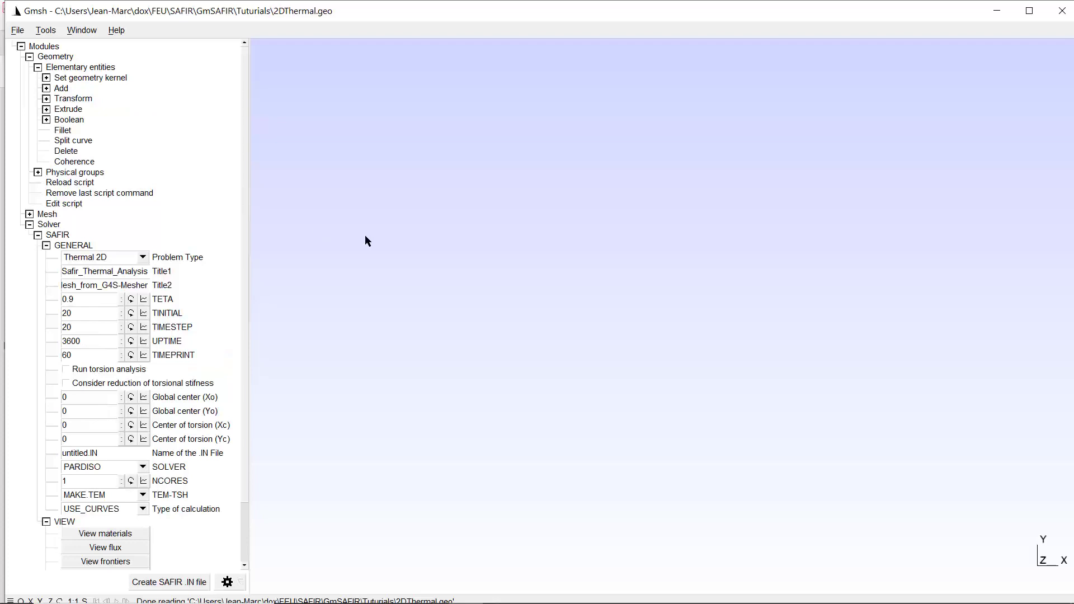
pyautogui.click(46, 88)
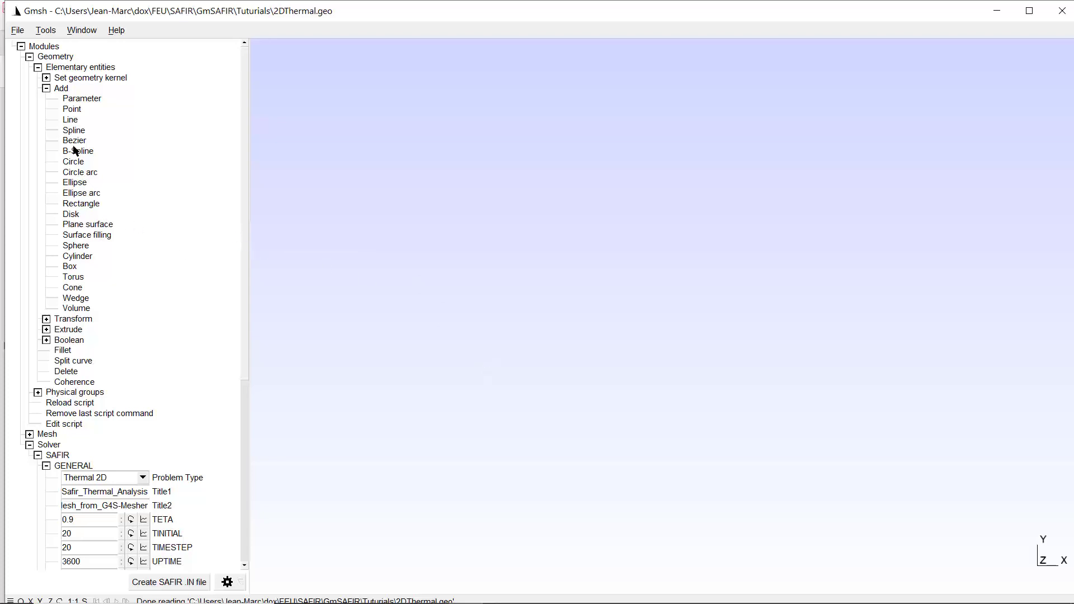
pyautogui.click(82, 206)
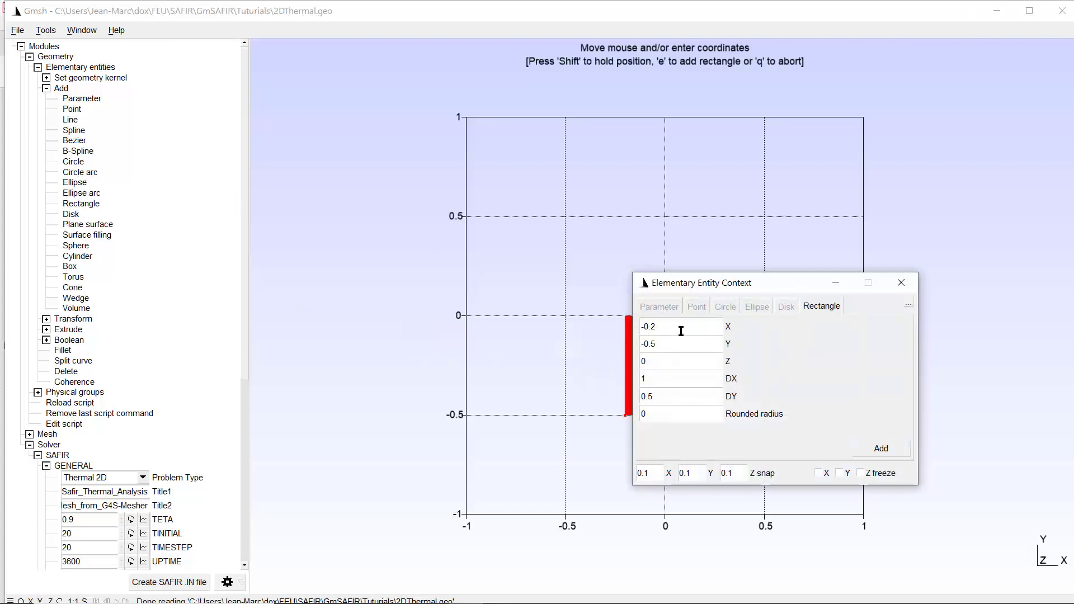
pyautogui.press('BackSpace')
pyautogui.press('BackSpace')
pyautogui.press('BackSpace')
pyautogui.press('BackSpace')
pyautogui.press('Num_Lock')
pyautogui.write('-')
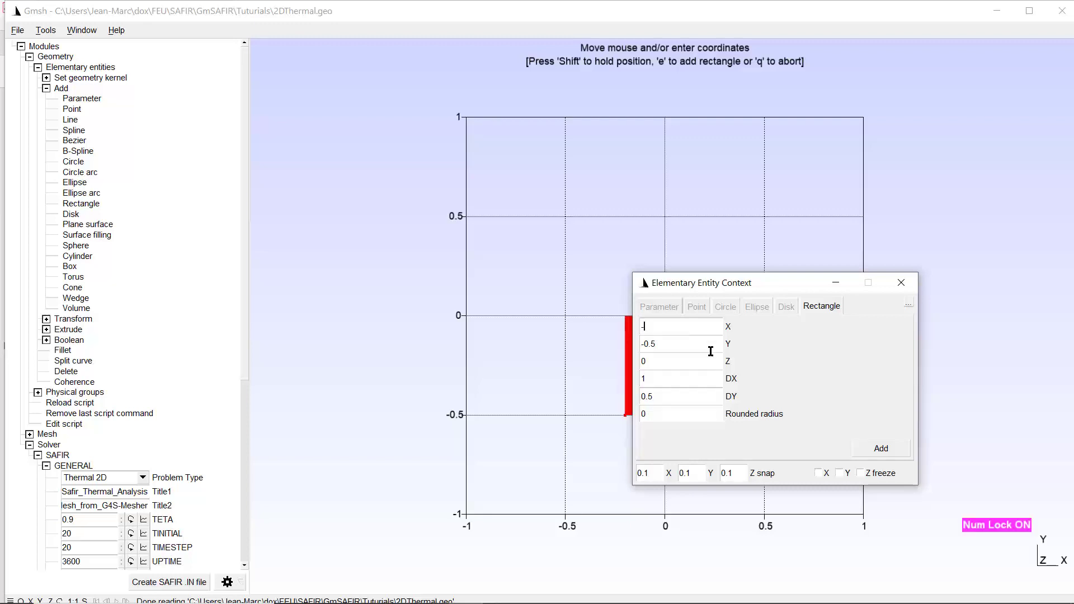
pyautogui.write('0.100')
# Set the rectangle's Y coordinate to 0 and its DX width to 0.200
pyautogui.moveTo(663, 343); pyautogui.dragTo(621, 344)
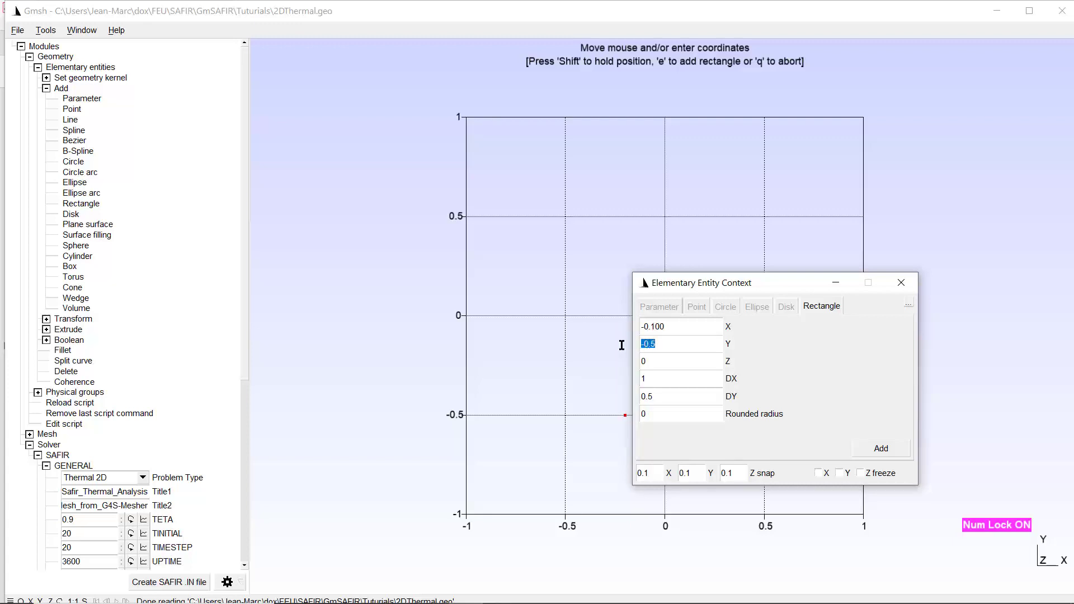
pyautogui.write('-0.2')
pyautogui.press('BackSpace')
pyautogui.press('BackSpace')
pyautogui.press('BackSpace')
pyautogui.press('BackSpace')
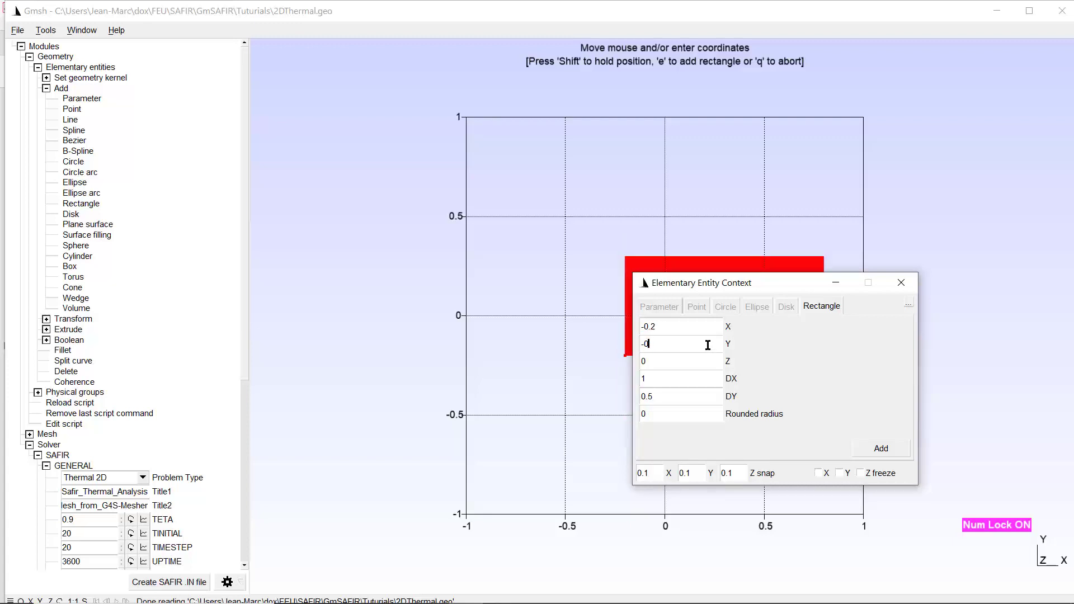
pyautogui.write('0')
pyautogui.click(678, 380)
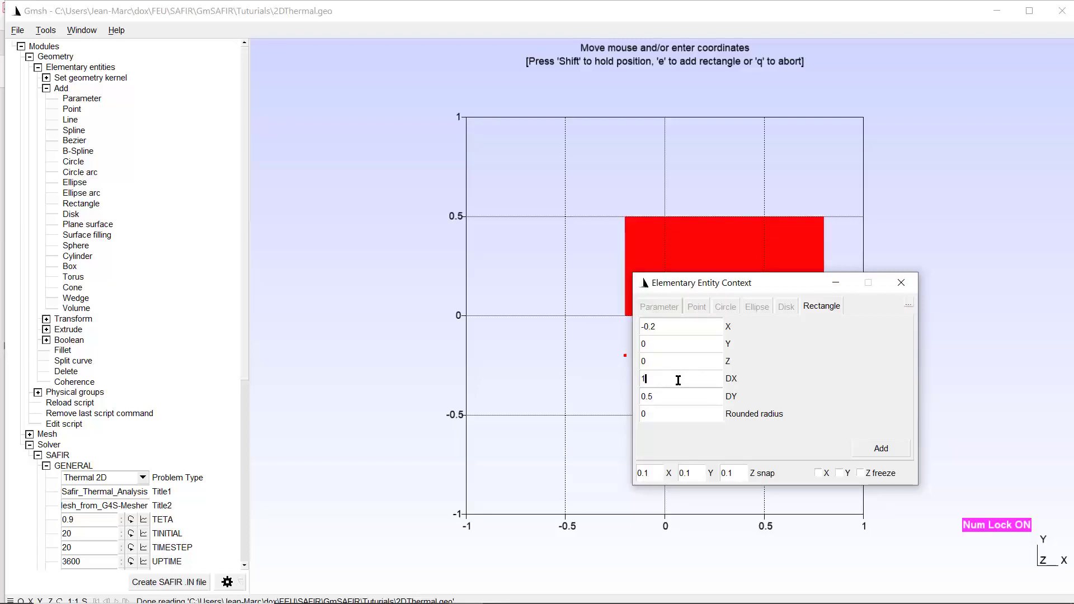
pyautogui.press('BackSpace')
pyautogui.write('0.200')
# Set the rectangle's X to -0.100 and DY to 0.300, add it to the model and end the rectangle command
pyautogui.click(669, 326)
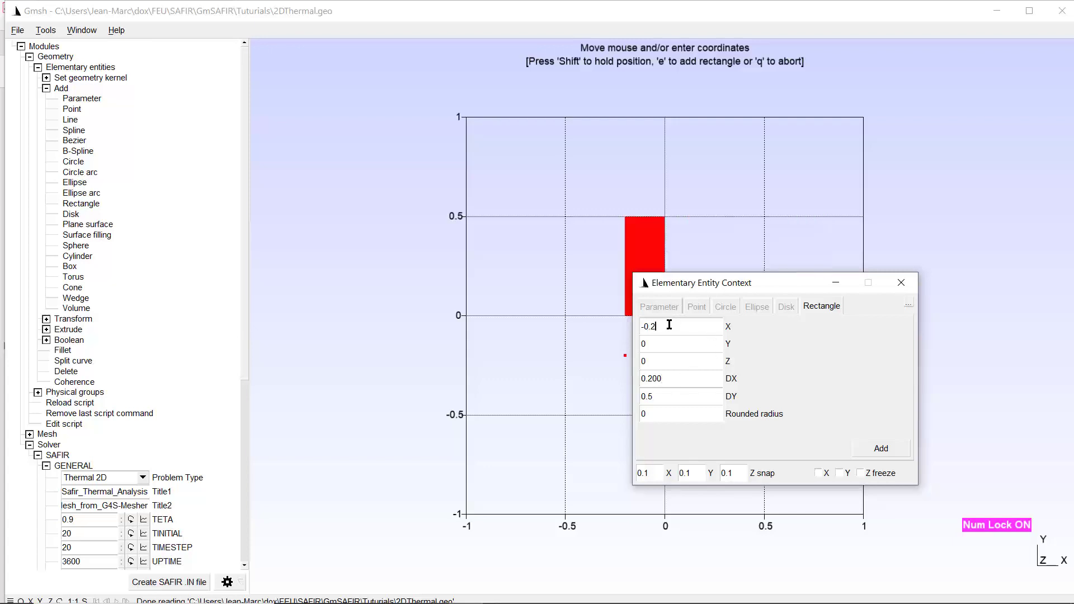
pyautogui.press('BackSpace')
pyautogui.write('100')
pyautogui.click(668, 401)
pyautogui.press('BackSpace')
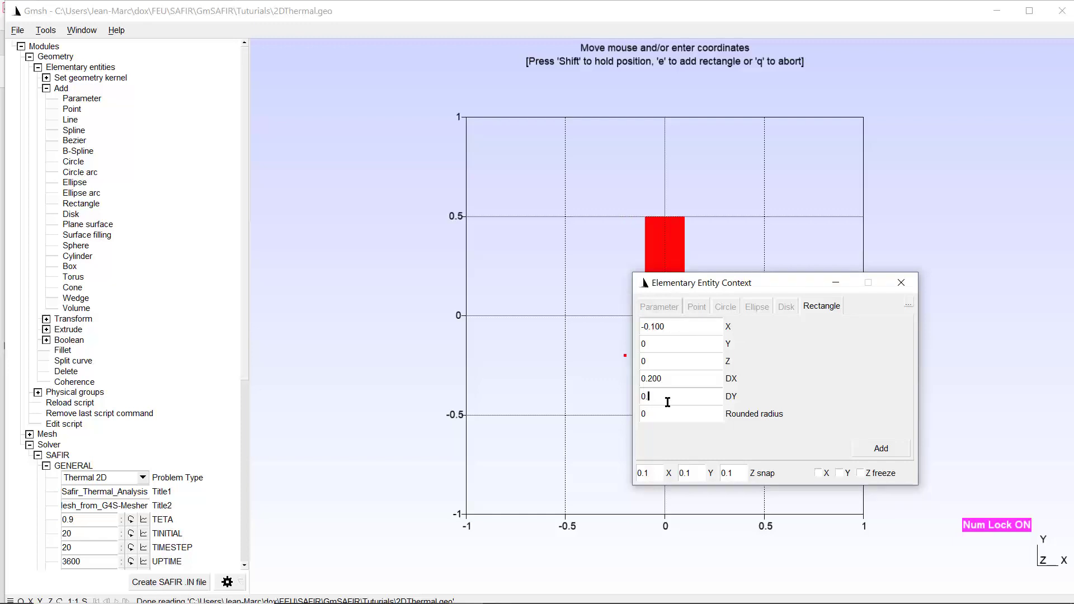
pyautogui.write('300')
pyautogui.click(878, 450)
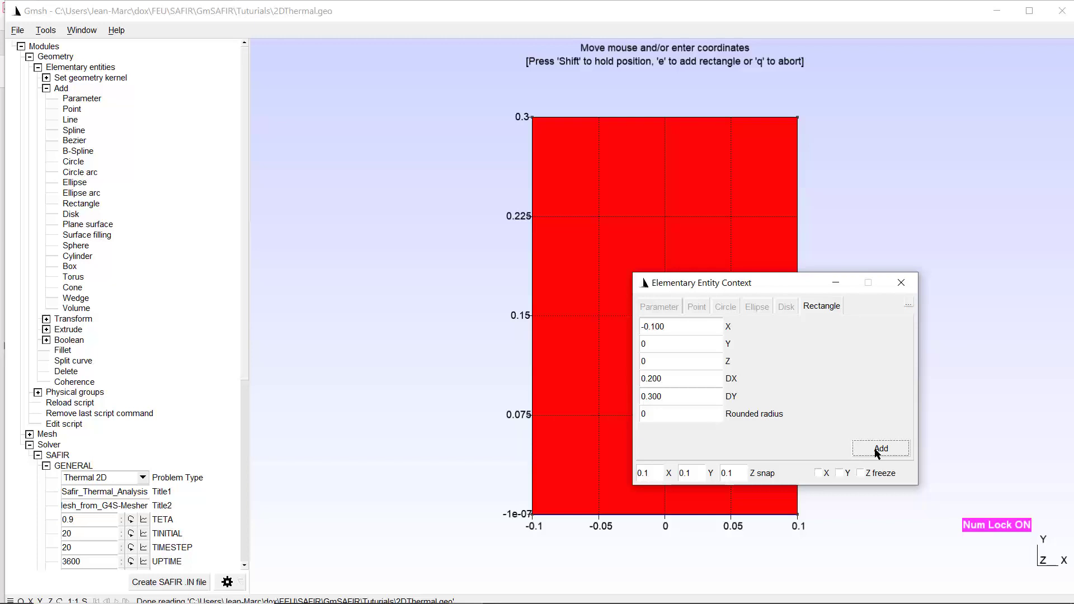
pyautogui.click(876, 450)
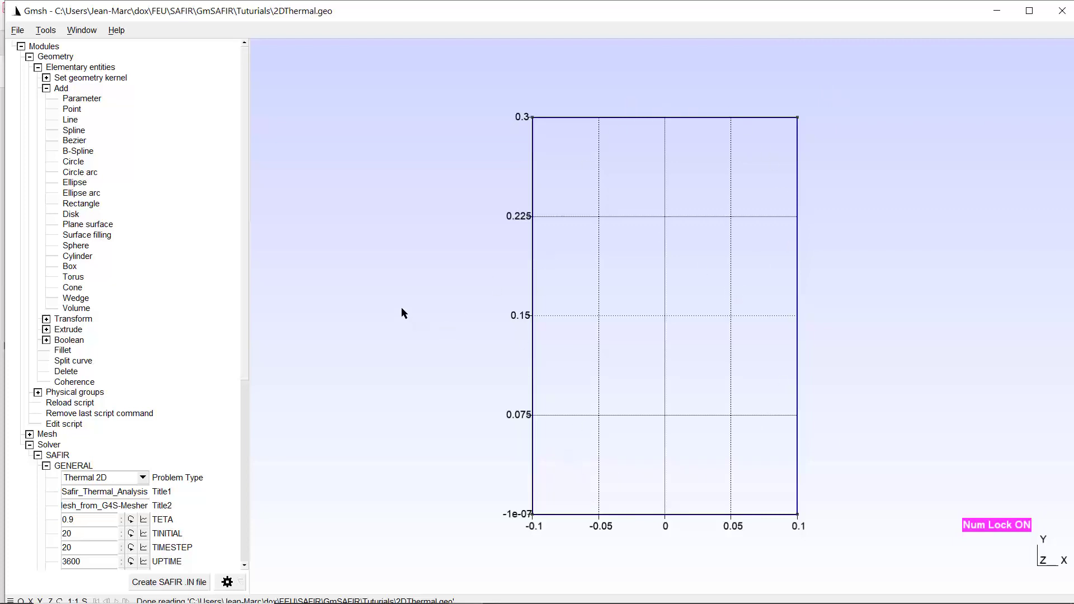
# Turn on the display of surfaces in the geometry visibility options and move the options window clear of the model
pyautogui.rightClick(341, 206)
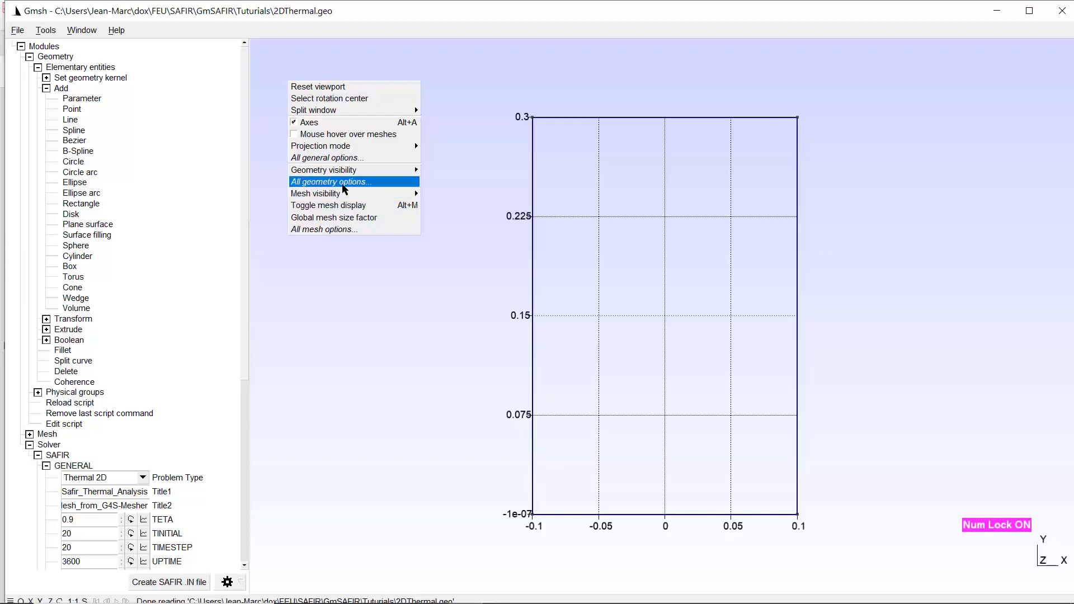
pyautogui.click(343, 184)
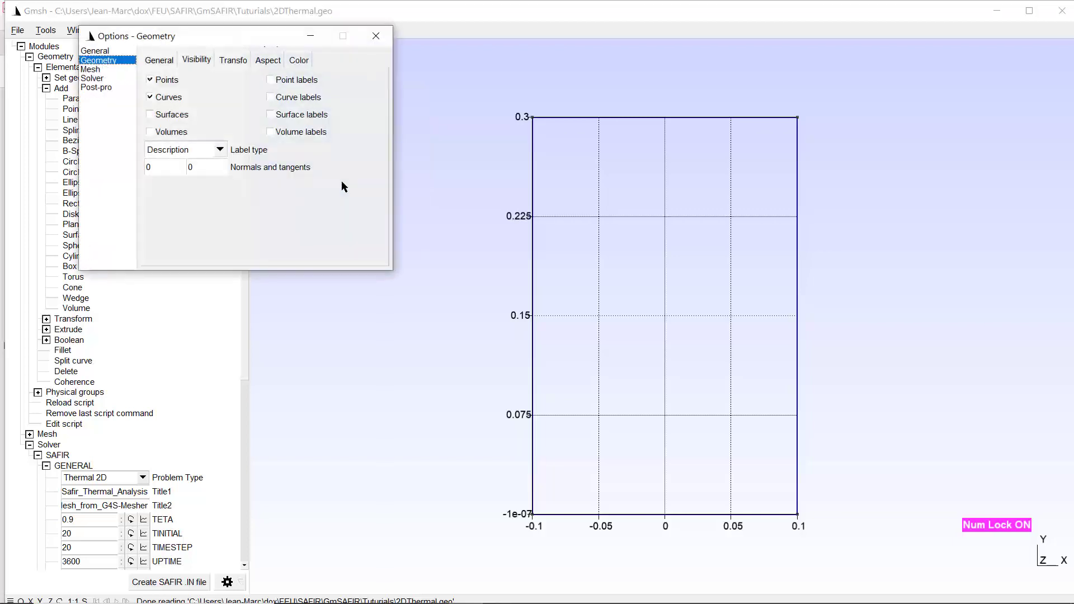
pyautogui.click(150, 116)
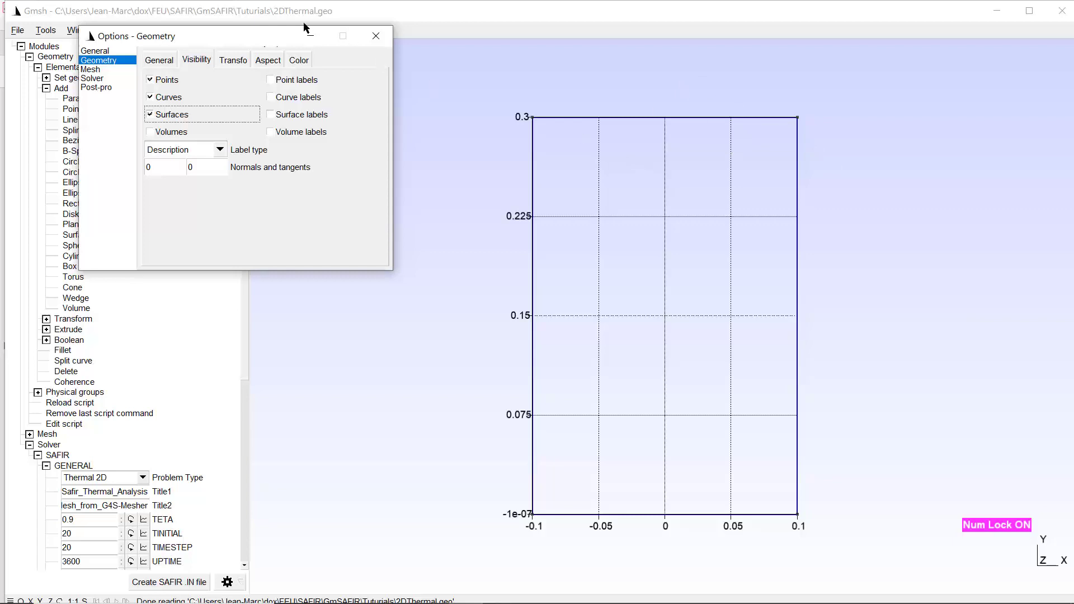
pyautogui.moveTo(272, 39); pyautogui.dragTo(386, 457)
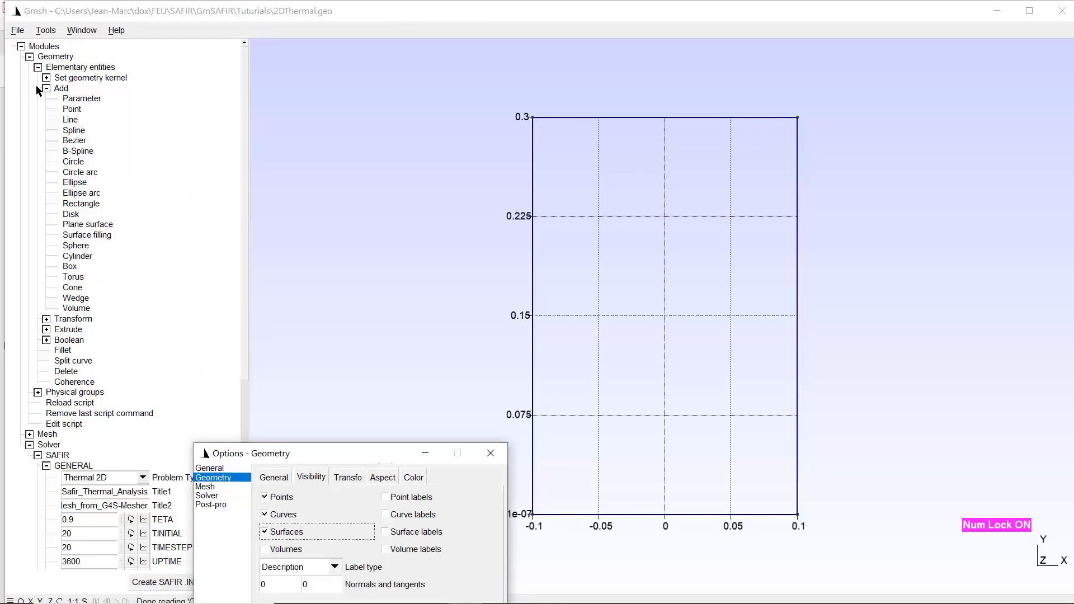
# Add a point at X 0.260, Y 0.300 for the lower corner of the T-beam flange
pyautogui.click(72, 110)
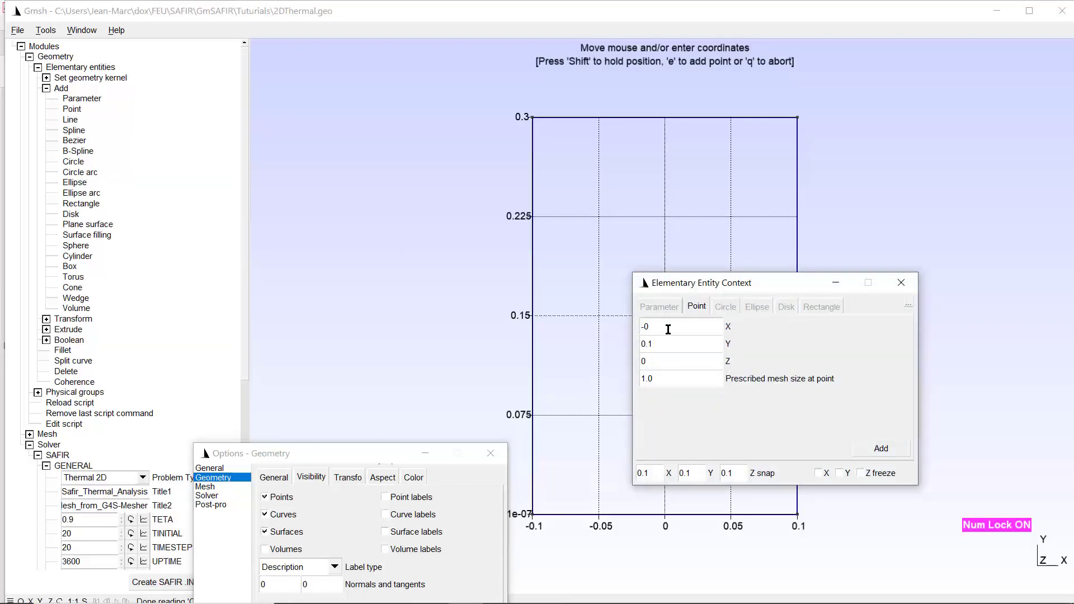
pyautogui.press('BackSpace')
pyautogui.press('BackSpace')
pyautogui.write('0.260')
pyautogui.click(670, 344)
pyautogui.press('BackSpace')
pyautogui.write('300')
pyautogui.click(888, 448)
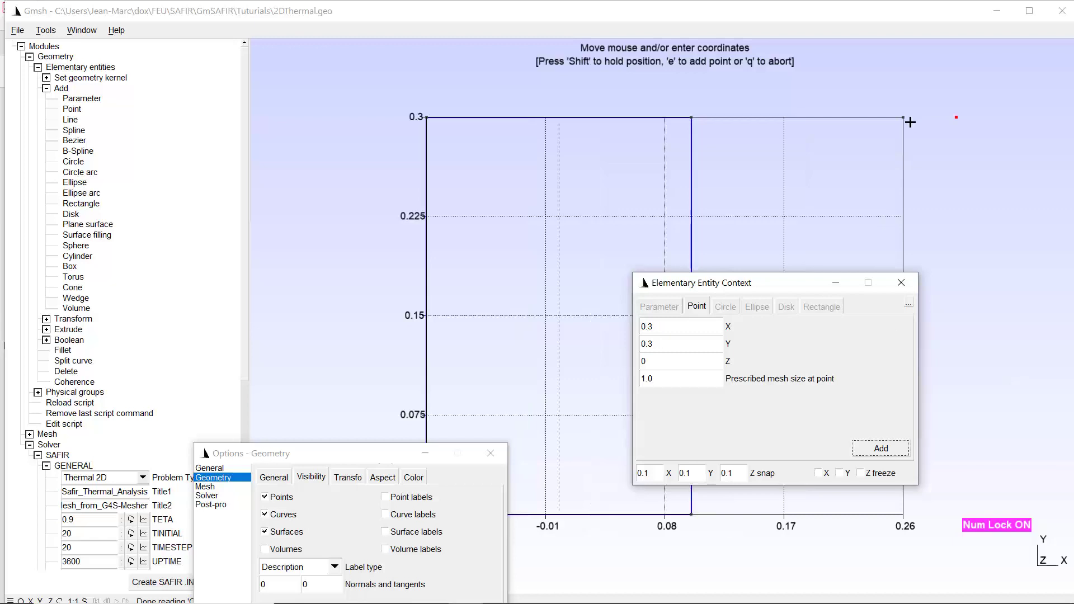
# Try to add a second flange point at X 0.260, Y 0.420, and move the entity window aside
pyautogui.click(658, 330)
pyautogui.press('BackSpace')
pyautogui.press('BackSpace')
pyautogui.press('BackSpace')
pyautogui.write('0.260')
pyautogui.click(669, 344)
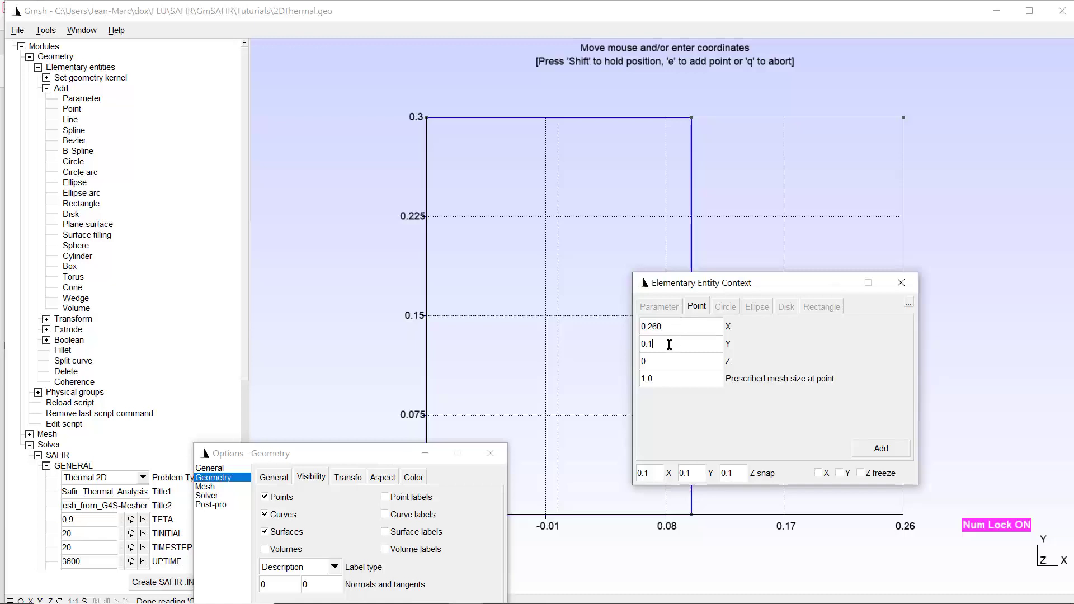
pyautogui.press('BackSpace')
pyautogui.write('420')
pyautogui.click(879, 452)
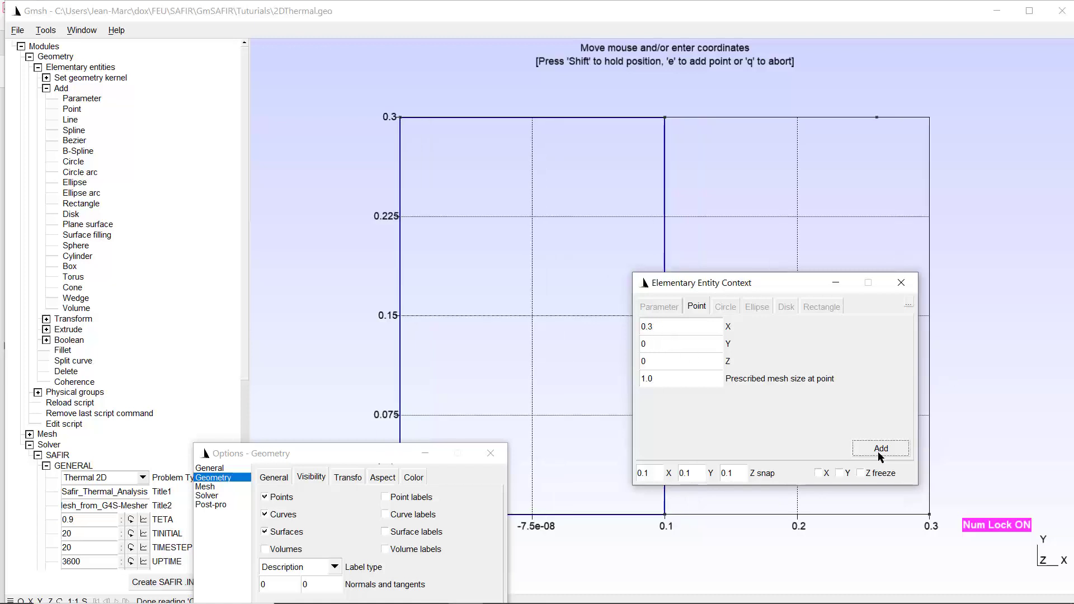
pyautogui.moveTo(779, 287); pyautogui.dragTo(660, 175)
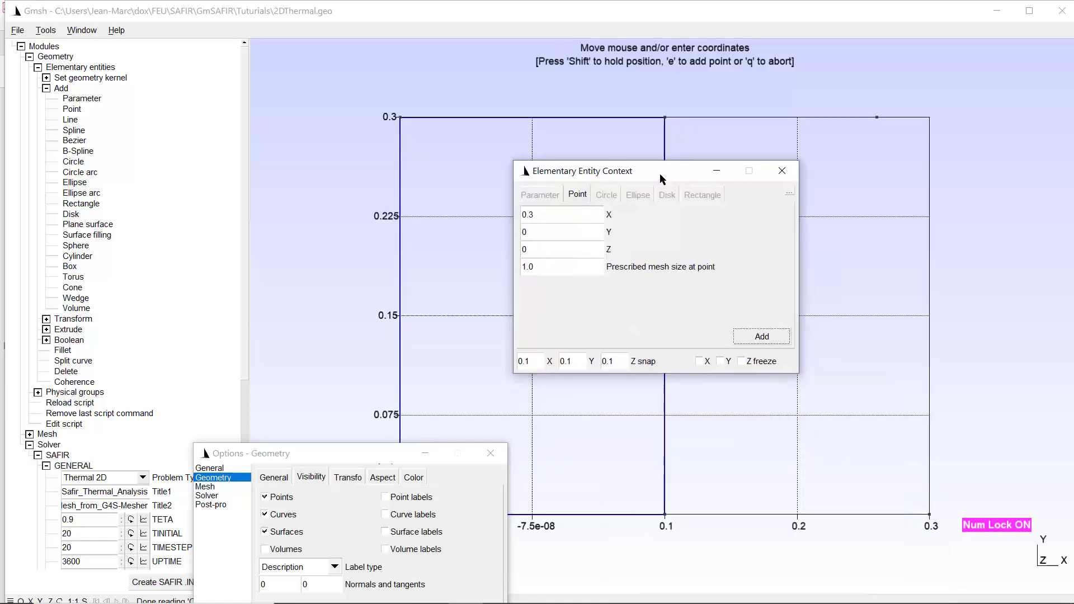
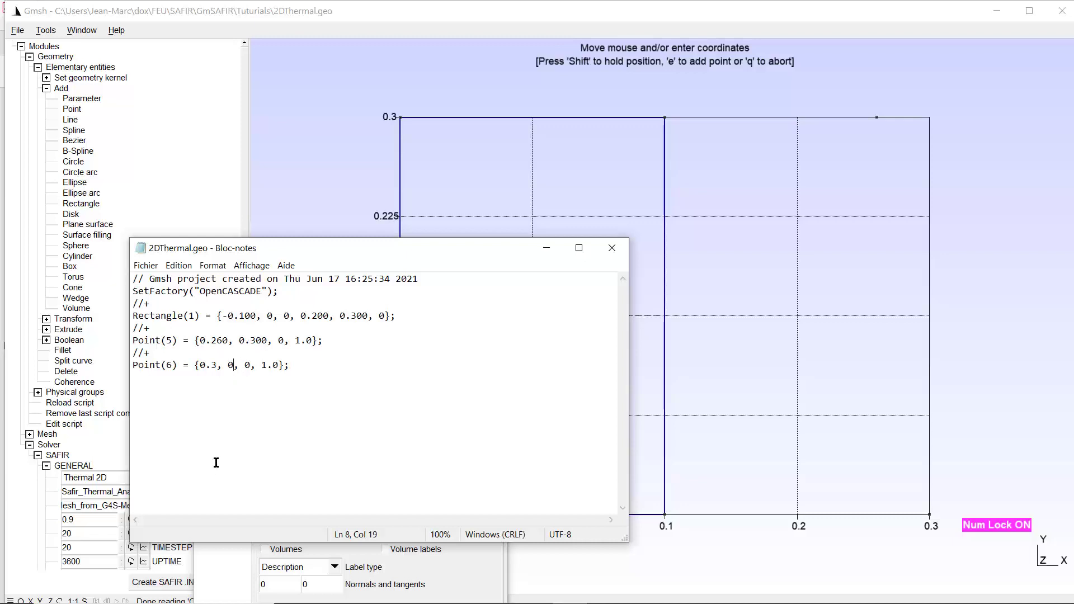
# Correct Point 6 in the geometry script to X 0.260, Y 0.420, save and close the file, and reload the script
pyautogui.moveTo(291, 365); pyautogui.dragTo(215, 367)
pyautogui.click(215, 365)
pyautogui.press('BackSpace')
pyautogui.write('260')
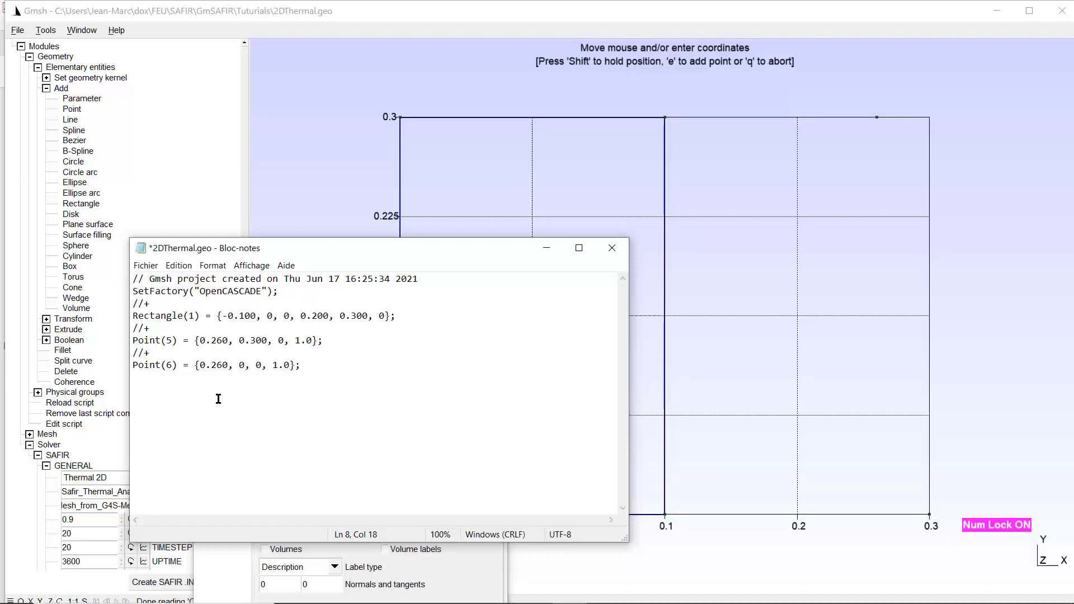
pyautogui.press('Right')
pyautogui.press('Right')
pyautogui.write('.420')
pyautogui.click(613, 255)
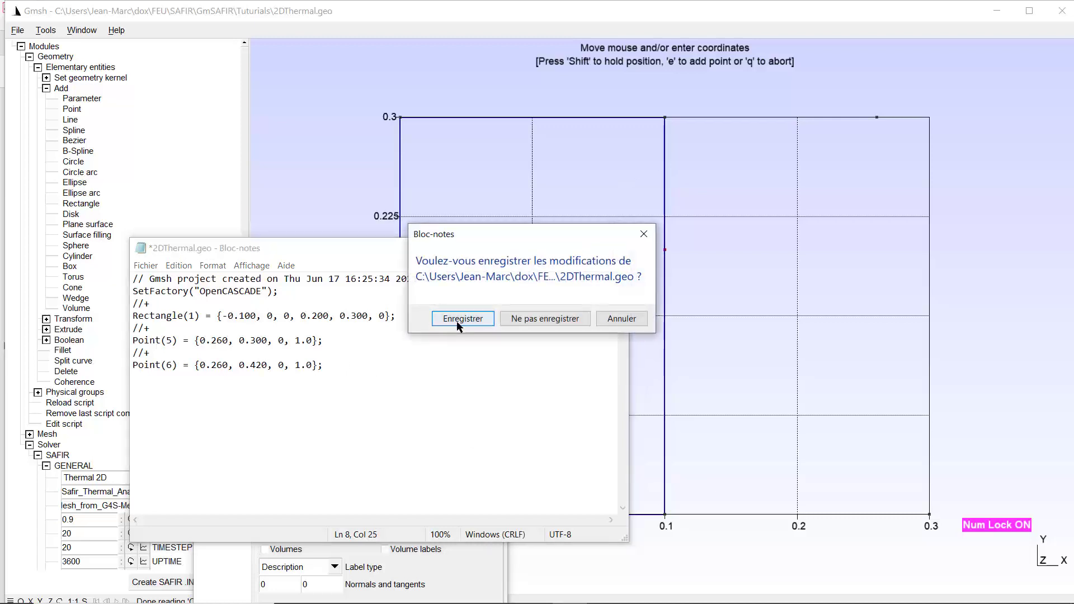
pyautogui.click(459, 320)
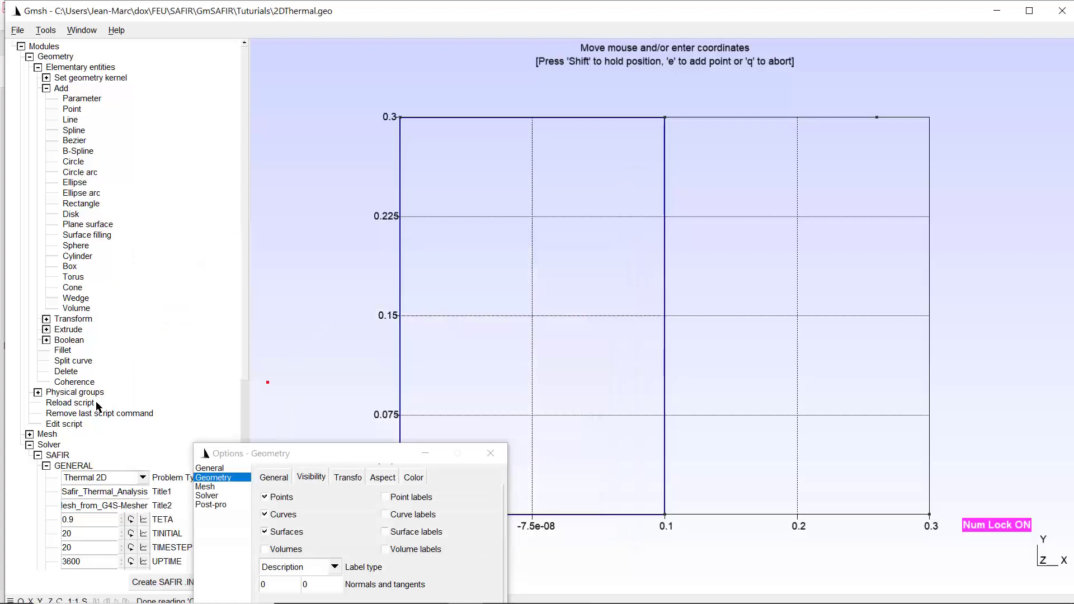
pyautogui.click(71, 403)
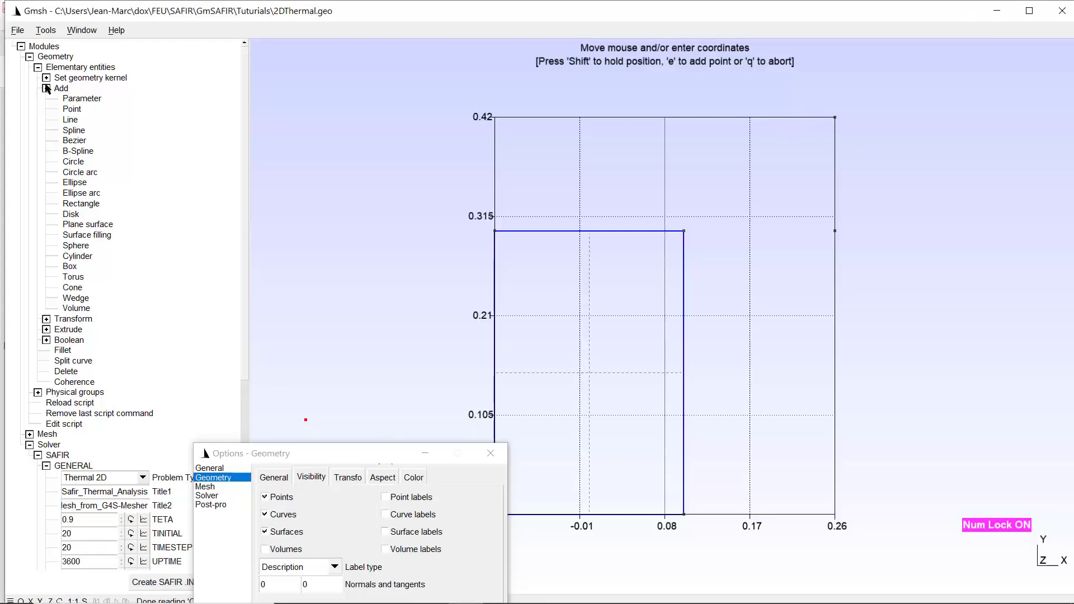
# Add a point at X 0, Y 0.420 for the middle of the flange's upper edge and move the entity window aside
pyautogui.click(77, 111)
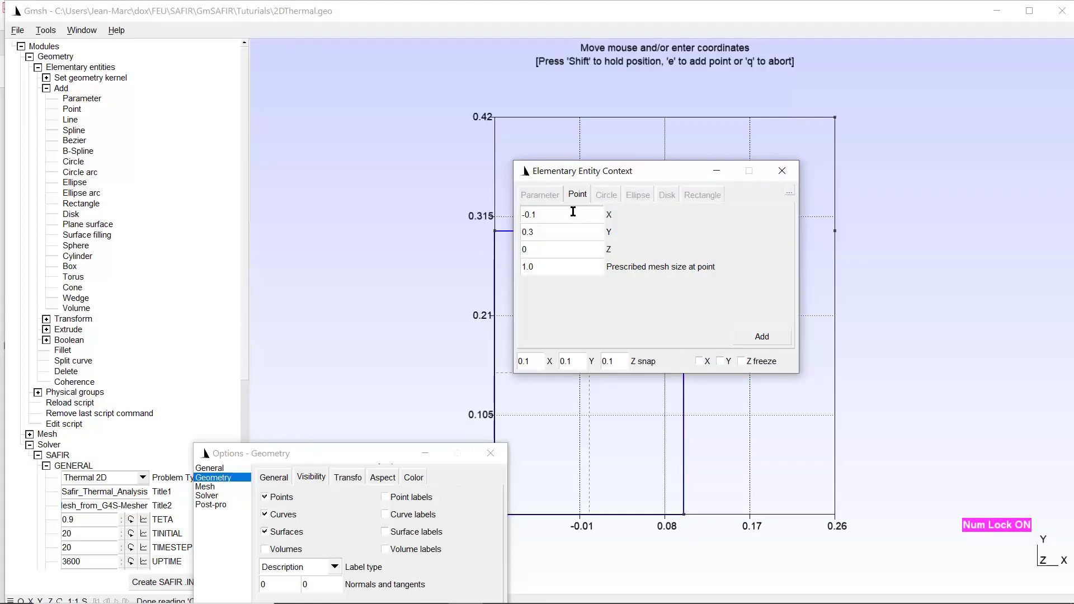
pyautogui.press('BackSpace')
pyautogui.press('BackSpace')
pyautogui.press('BackSpace')
pyautogui.click(581, 231)
pyautogui.press('BackSpace')
pyautogui.click(764, 338)
pyautogui.moveTo(679, 170); pyautogui.dragTo(764, 204)
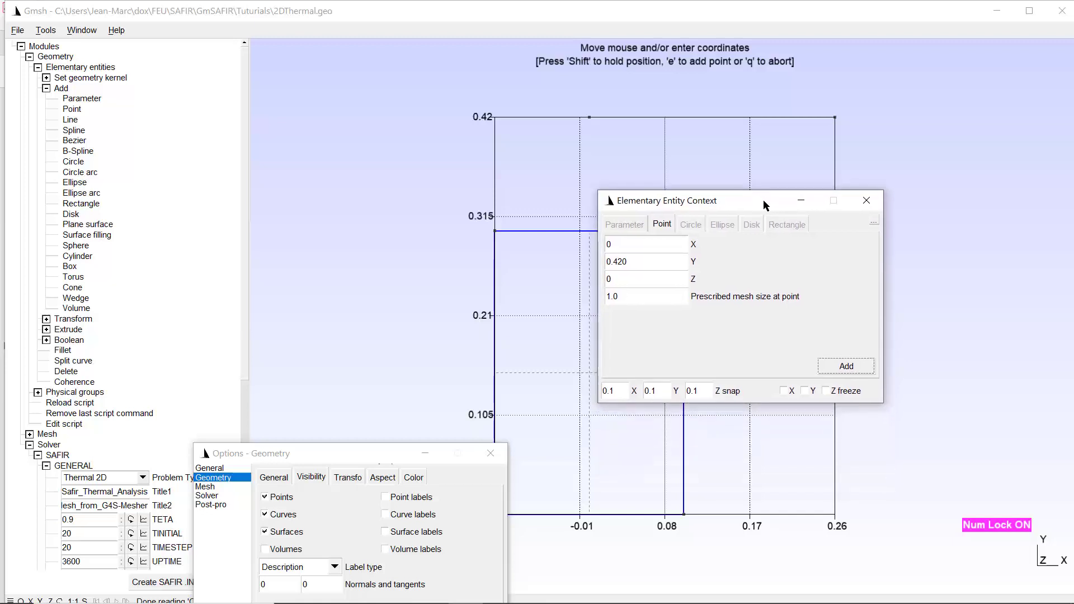
# Add a point at X -0.260, Y 0.420 for the flange's upper left corner
pyautogui.click(632, 245)
pyautogui.press('BackSpace')
pyautogui.write('-0.260')
pyautogui.click(844, 368)
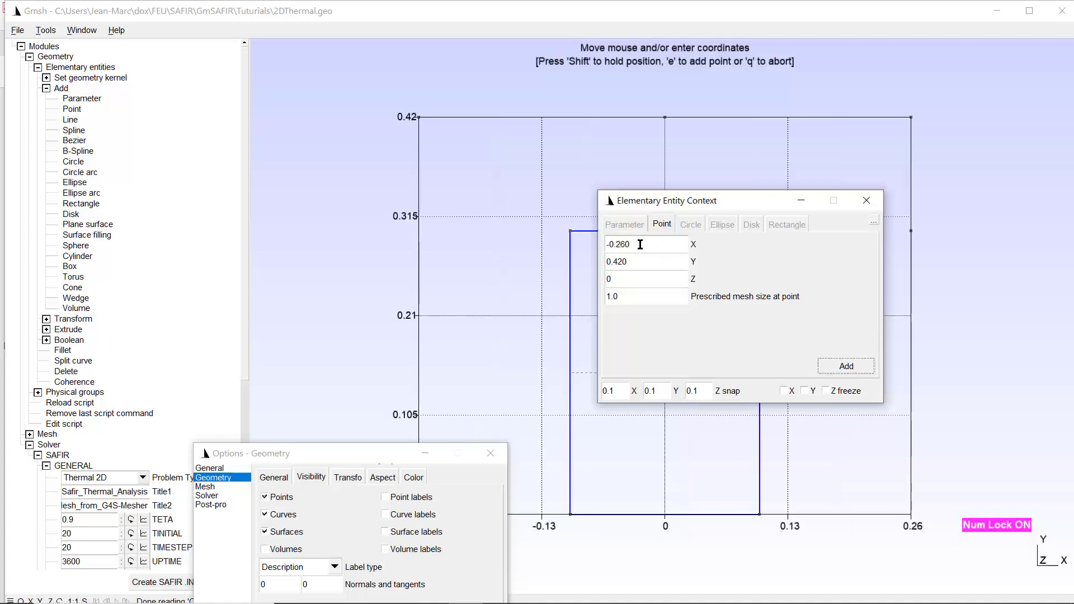
# Add a point at X -0.260, Y 0.300 for the flange's lower left corner and close the entity window
pyautogui.click(644, 264)
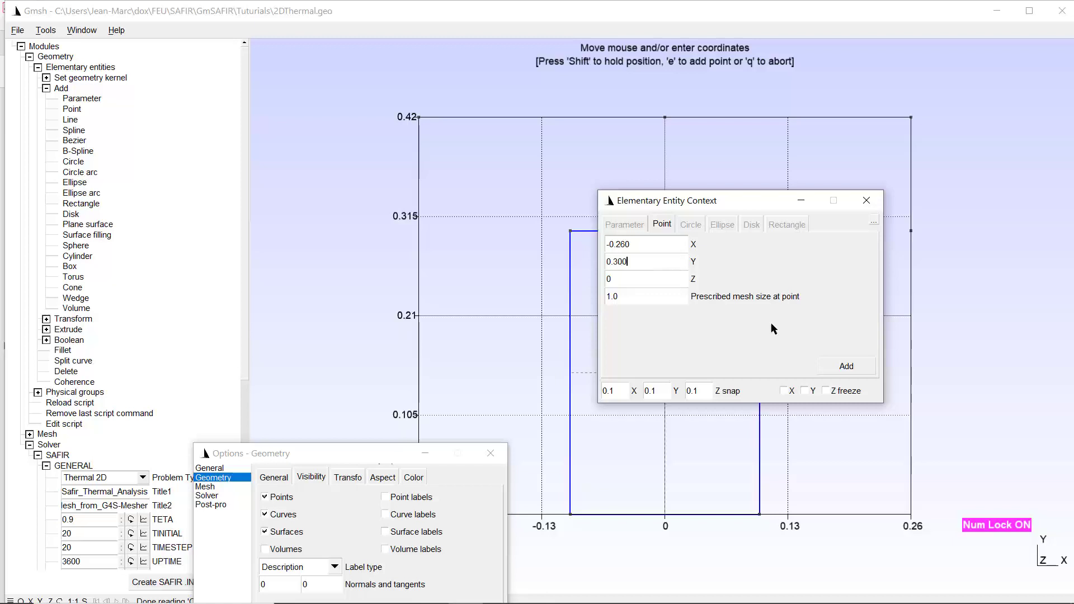
pyautogui.click(837, 366)
pyautogui.click(866, 201)
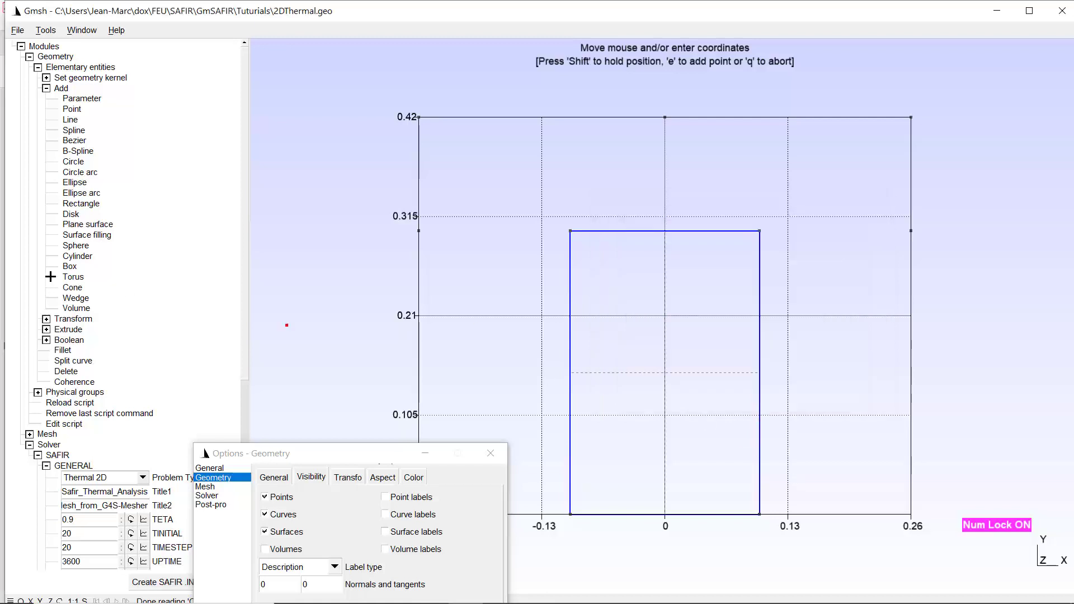
# Draw lines around the flange's right half, from the web's upper right corner via both right flange corners to the upper edge's middle point
pyautogui.click(70, 120)
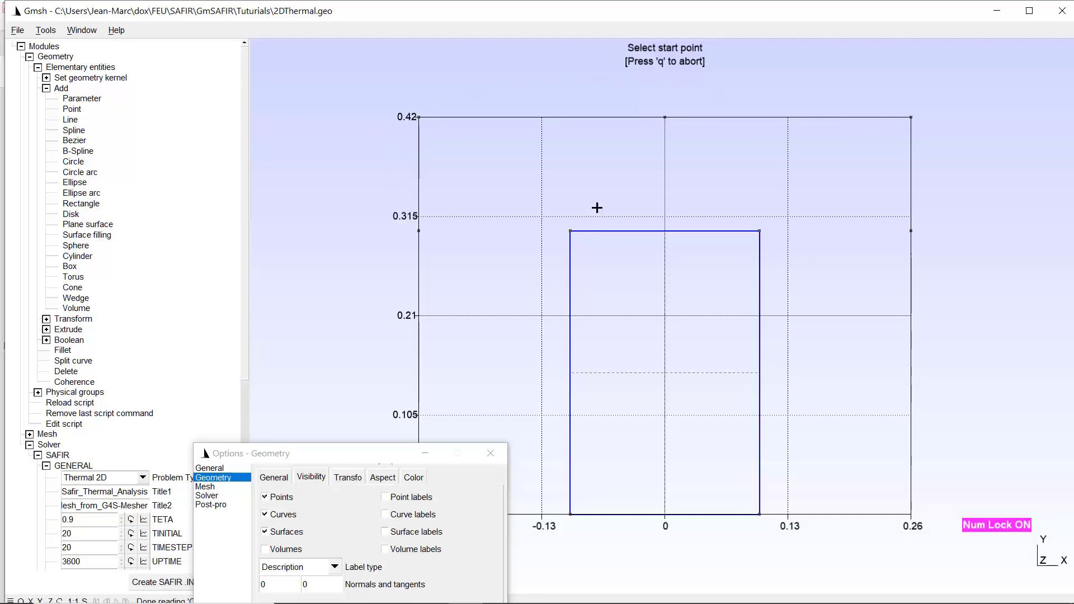
pyautogui.click(759, 231)
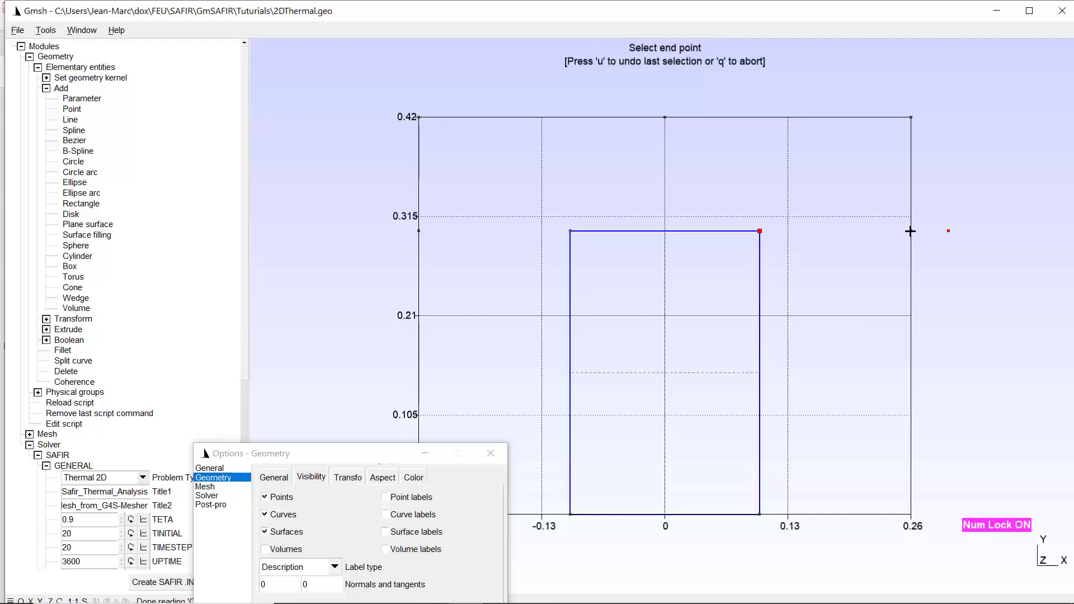
pyautogui.click(910, 231)
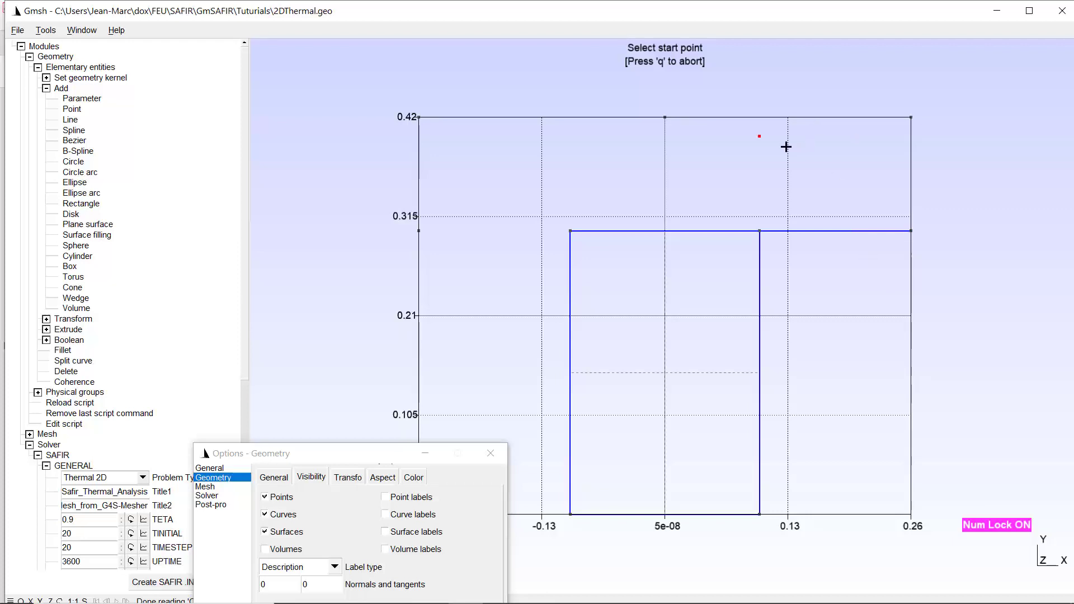
pyautogui.click(911, 231)
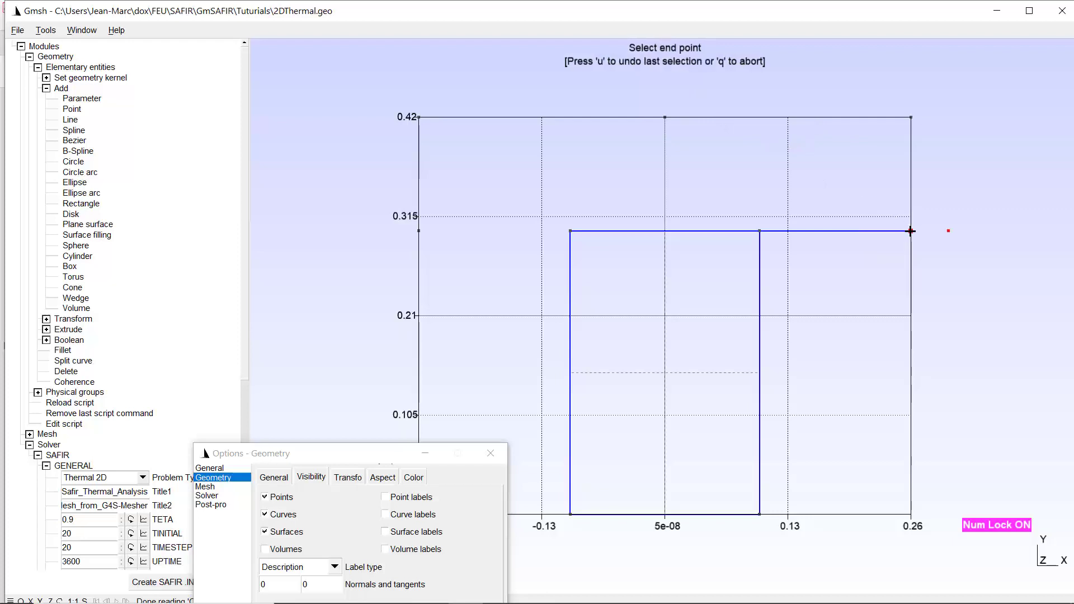
pyautogui.click(911, 119)
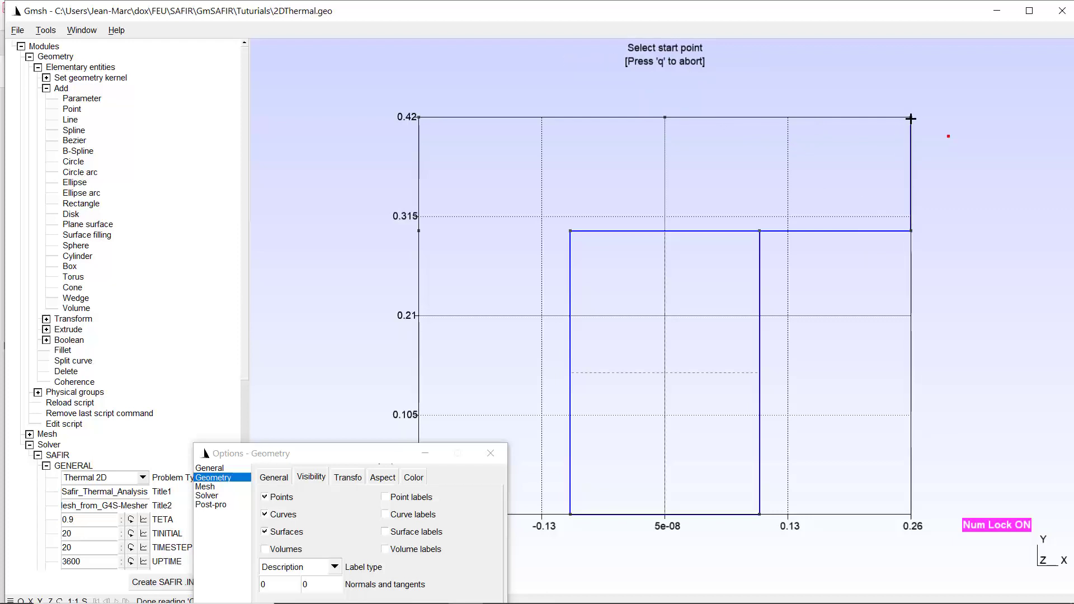
pyautogui.click(911, 118)
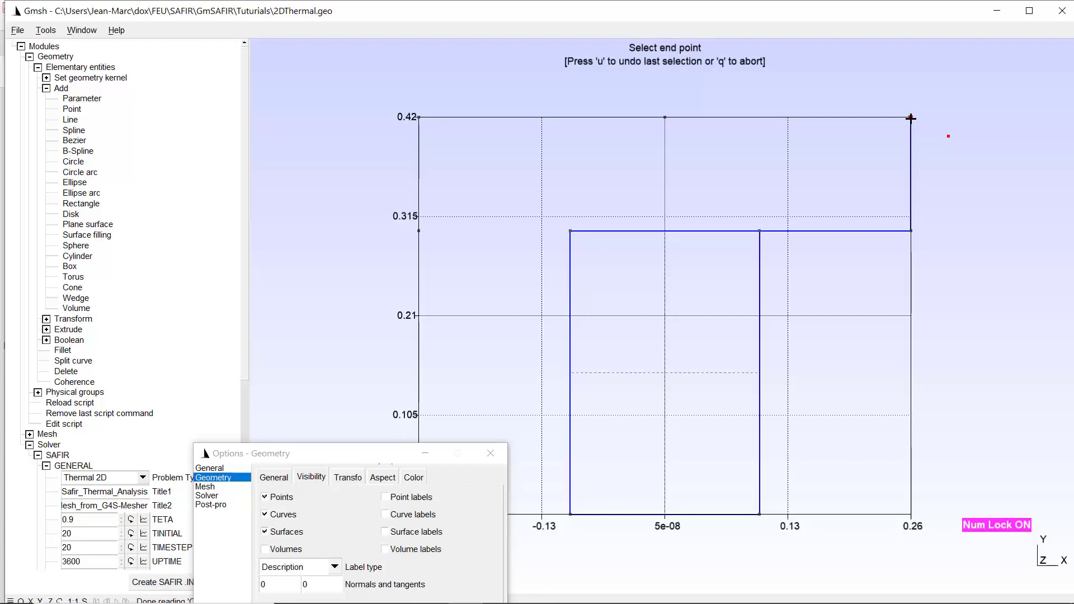
pyautogui.click(663, 117)
# Draw lines around the flange's left half, from the upper edge's middle point to the web's upper left corner, and end the line command
pyautogui.click(664, 118)
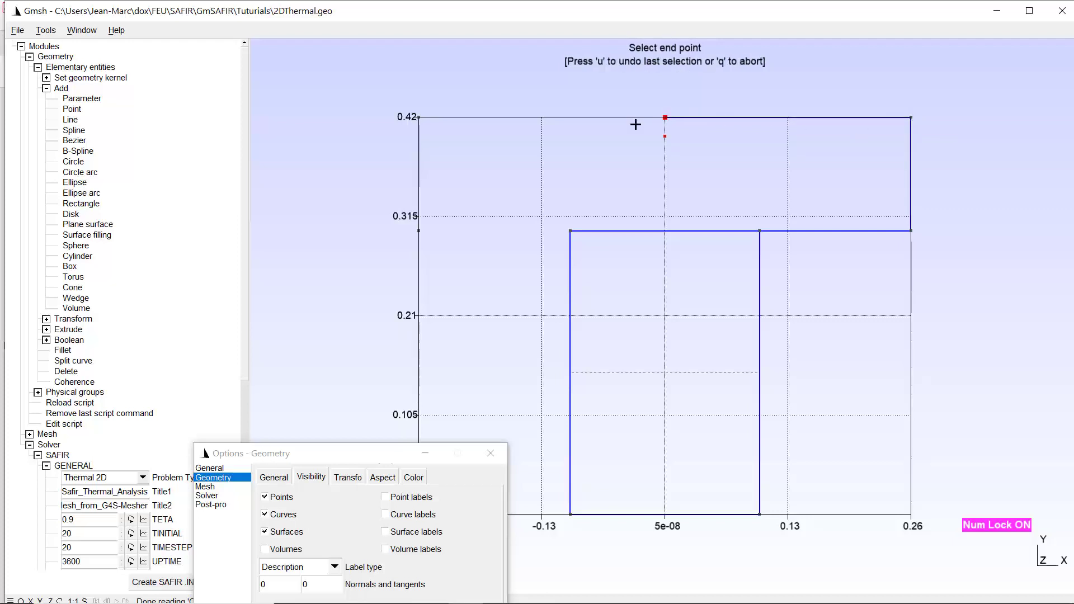
pyautogui.click(419, 117)
pyautogui.click(419, 118)
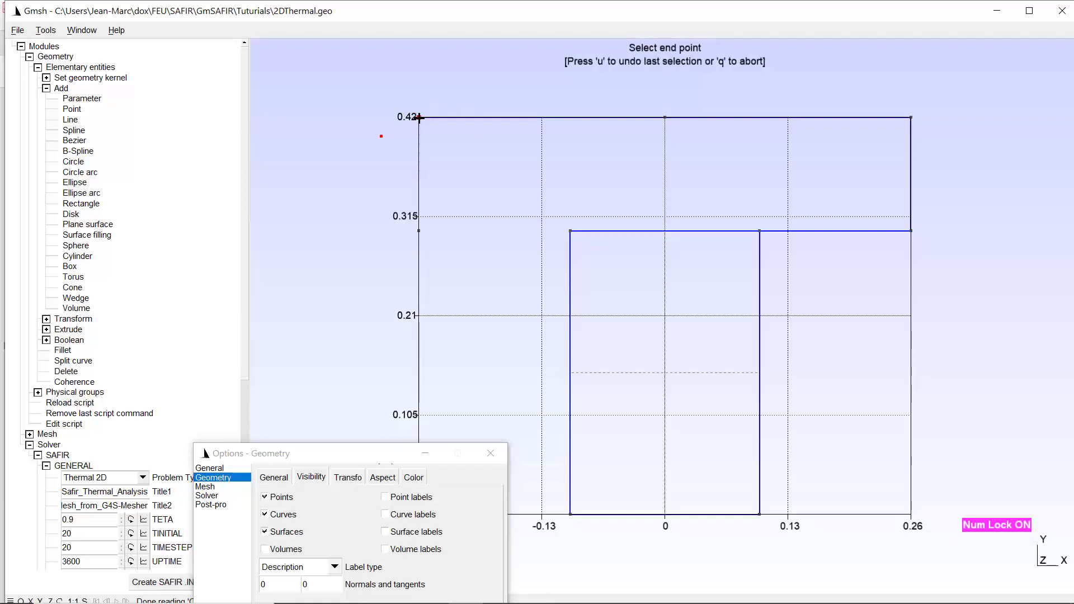
pyautogui.click(419, 230)
pyautogui.click(419, 230)
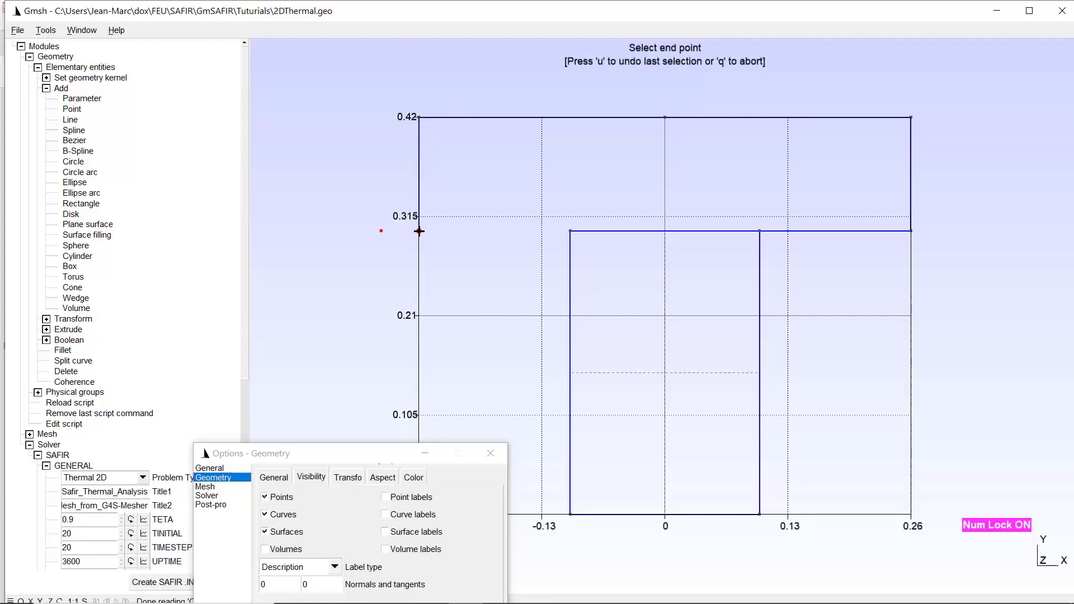
pyautogui.click(571, 230)
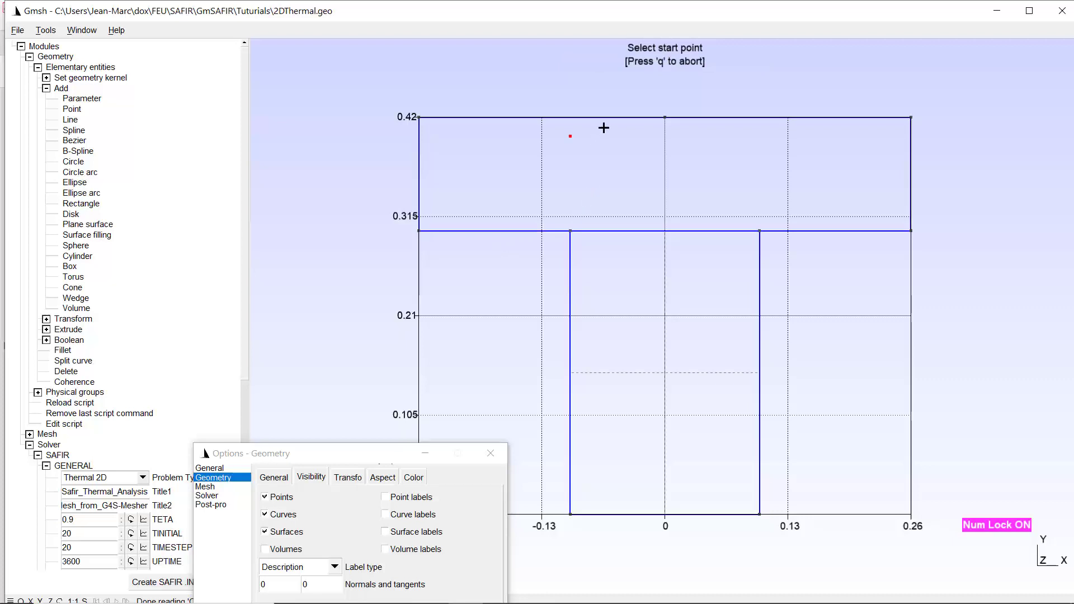
pyautogui.press('q')
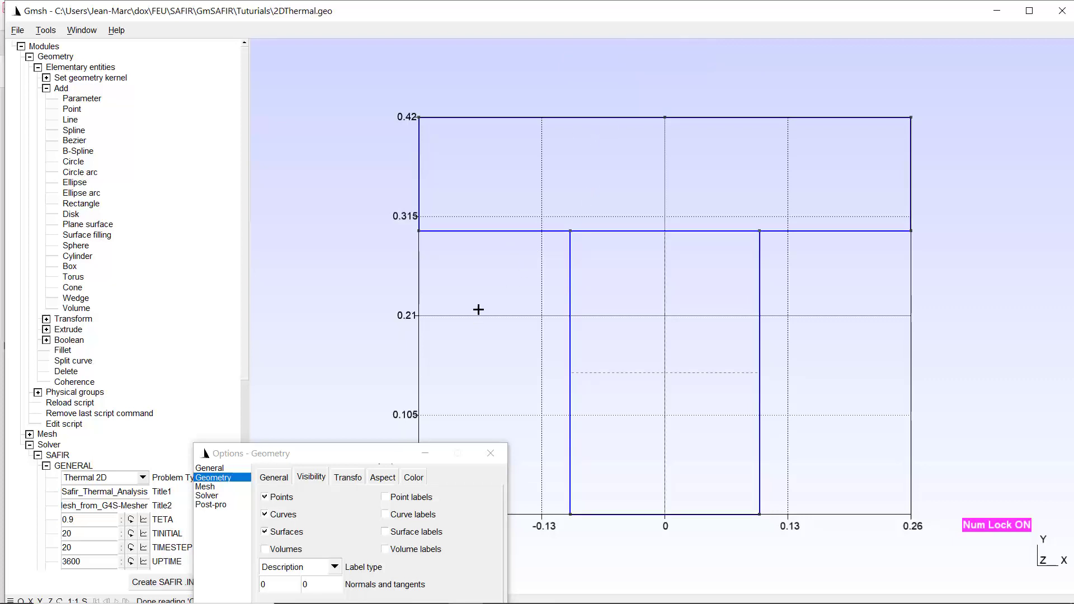
# Check the numbering by showing and hiding the point, curve and surface labels in turn, keeping the options window clear of the model
pyautogui.moveTo(310, 455); pyautogui.dragTo(204, 155)
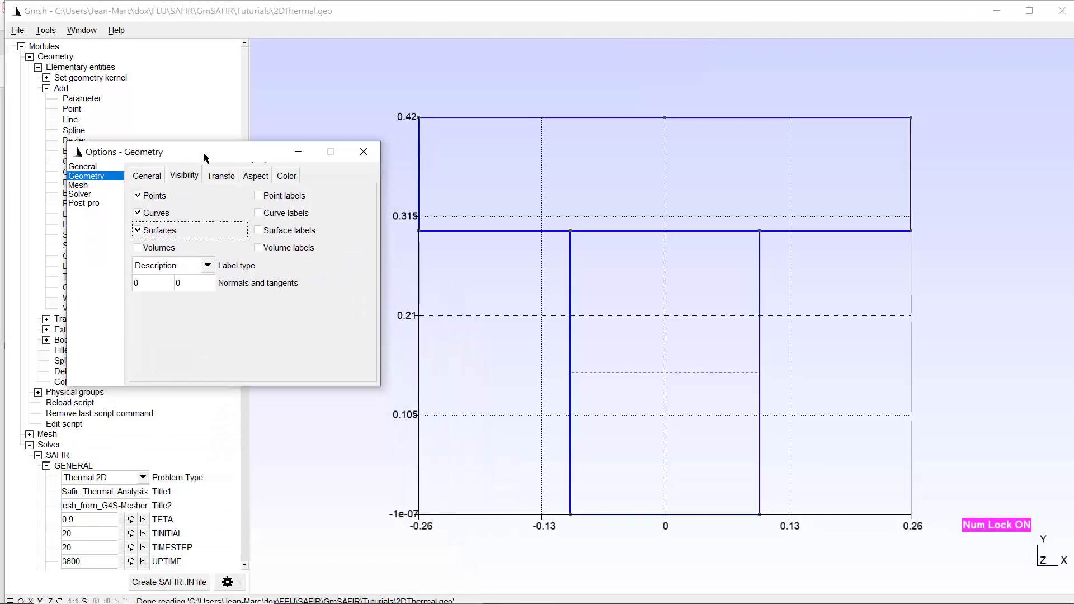
pyautogui.click(259, 195)
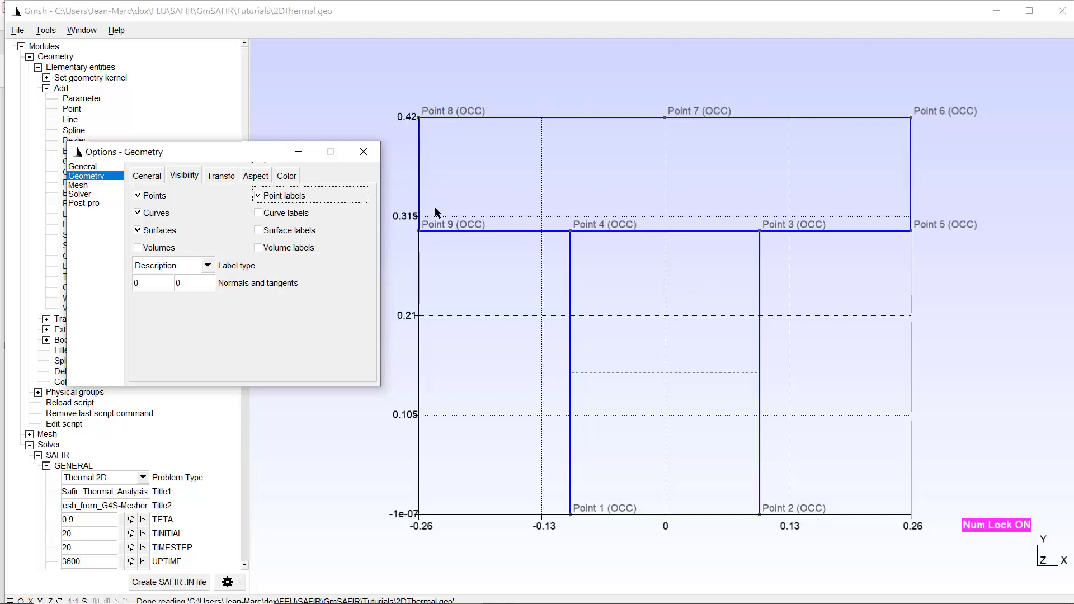
pyautogui.click(258, 195)
pyautogui.click(259, 213)
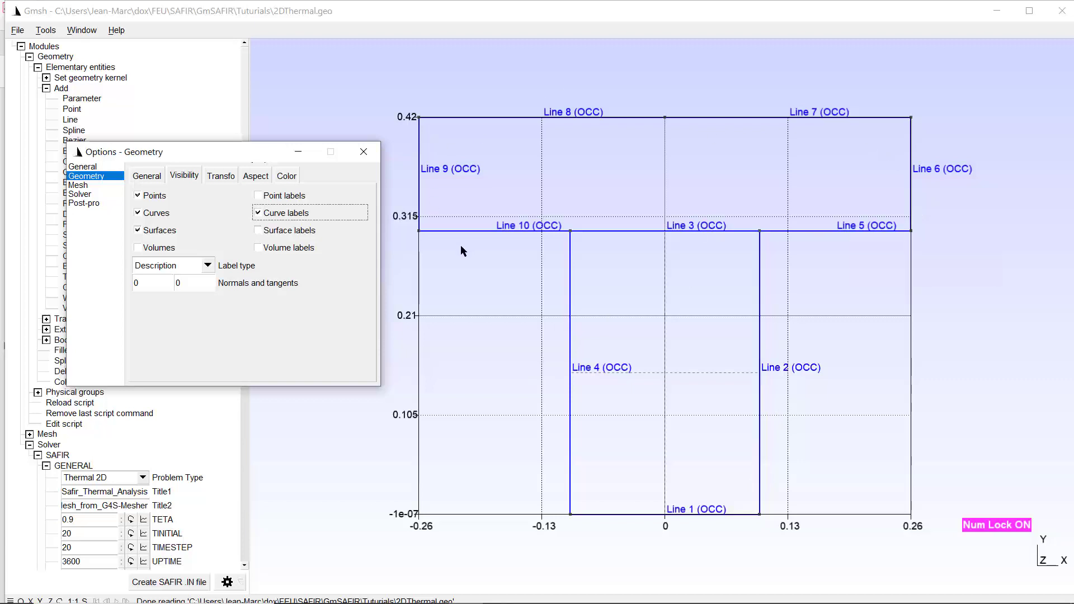
pyautogui.click(258, 214)
pyautogui.click(261, 235)
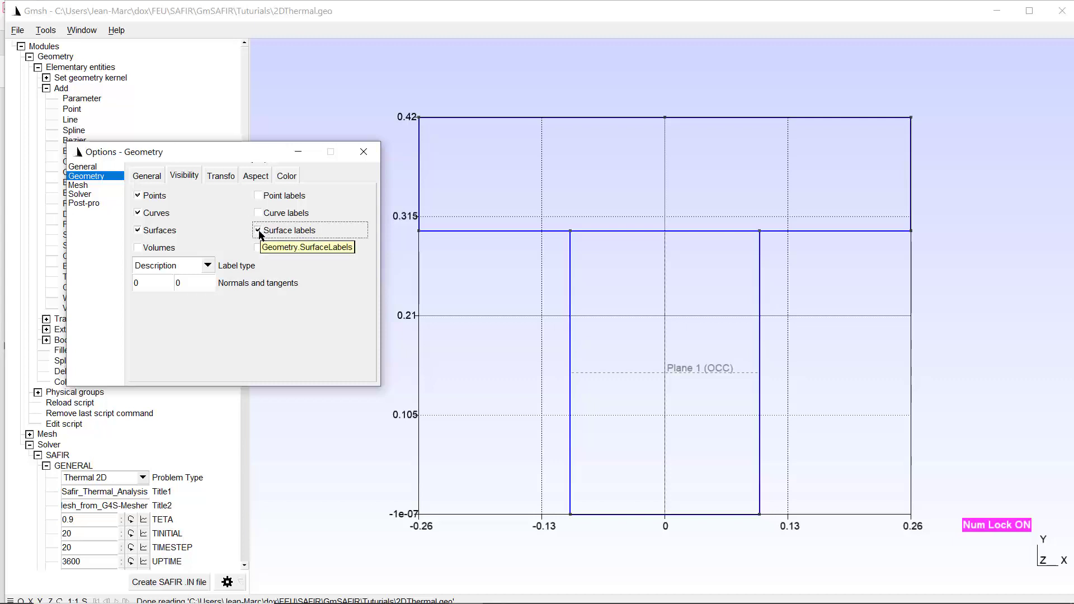
pyautogui.click(258, 230)
pyautogui.moveTo(230, 156); pyautogui.dragTo(266, 413)
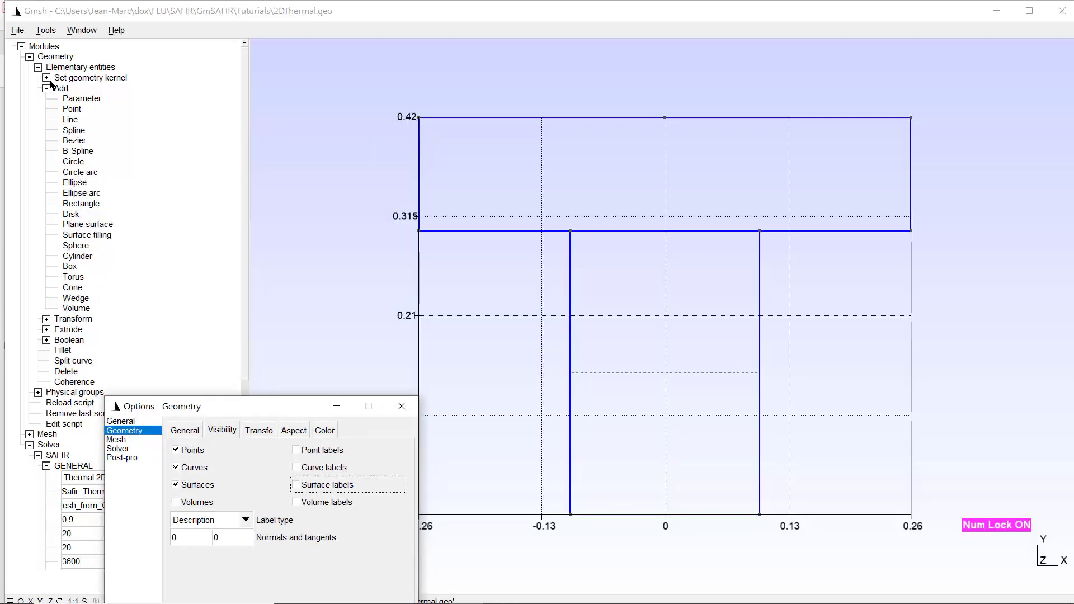
# Create a plane surface for the flange from its closed outline, including the shared edge above the web, with no holes
pyautogui.click(87, 225)
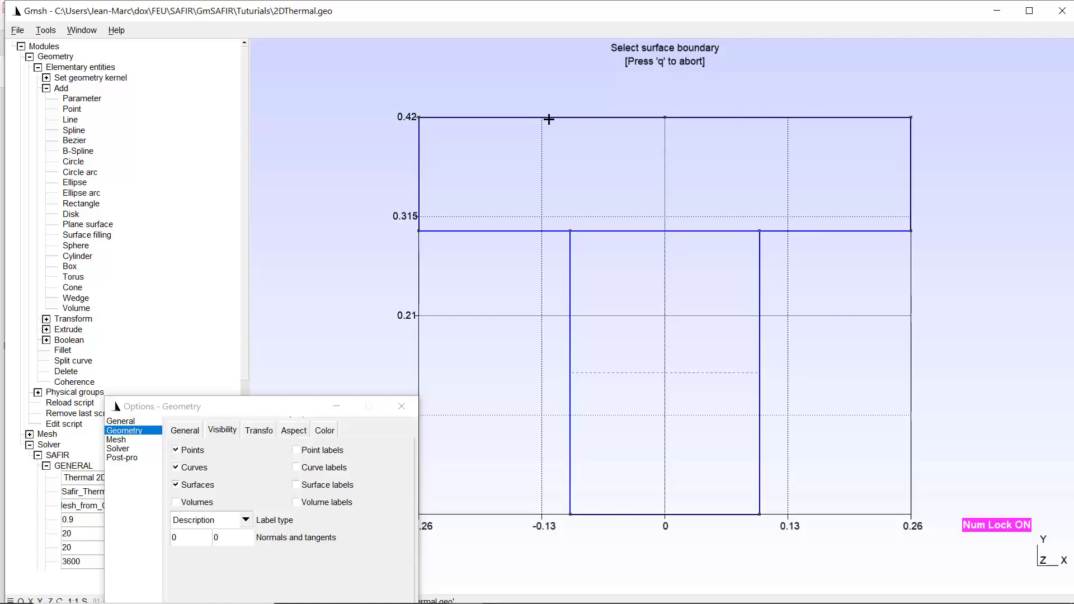
pyautogui.click(837, 230)
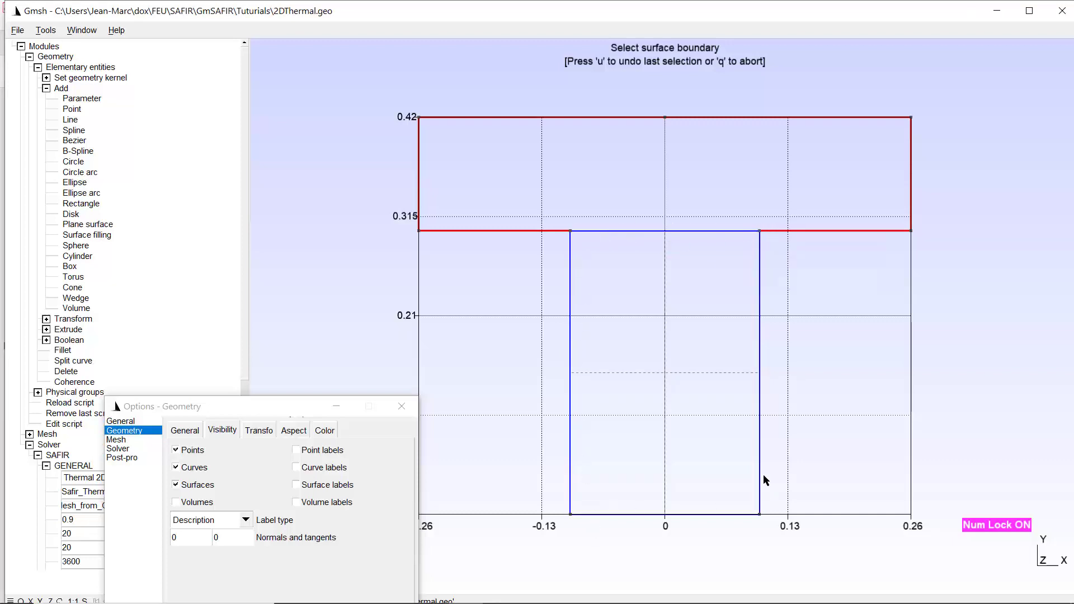
pyautogui.click(716, 233)
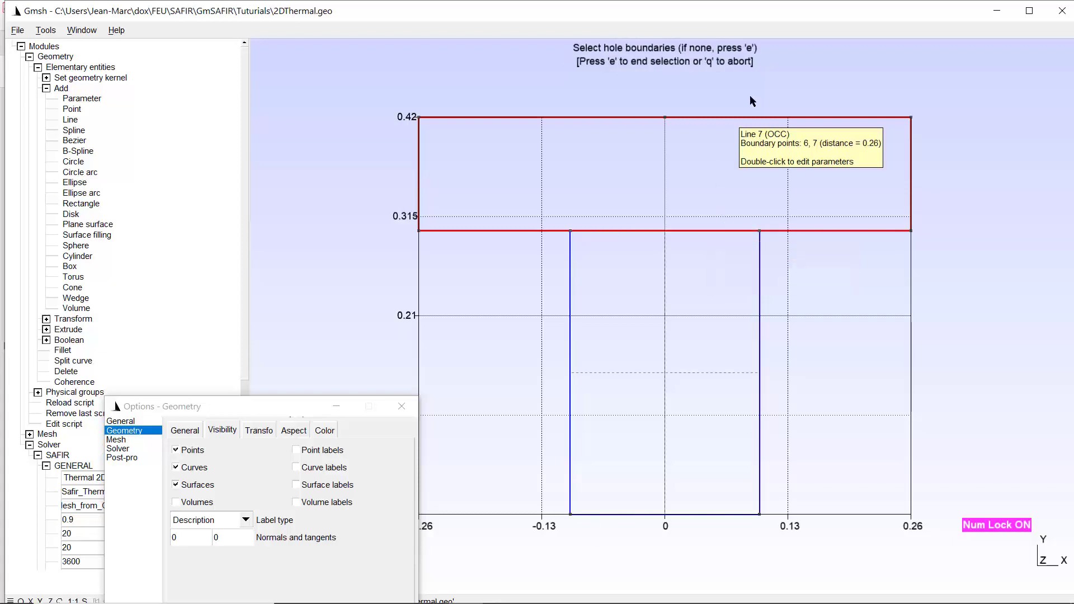
pyautogui.press('e')
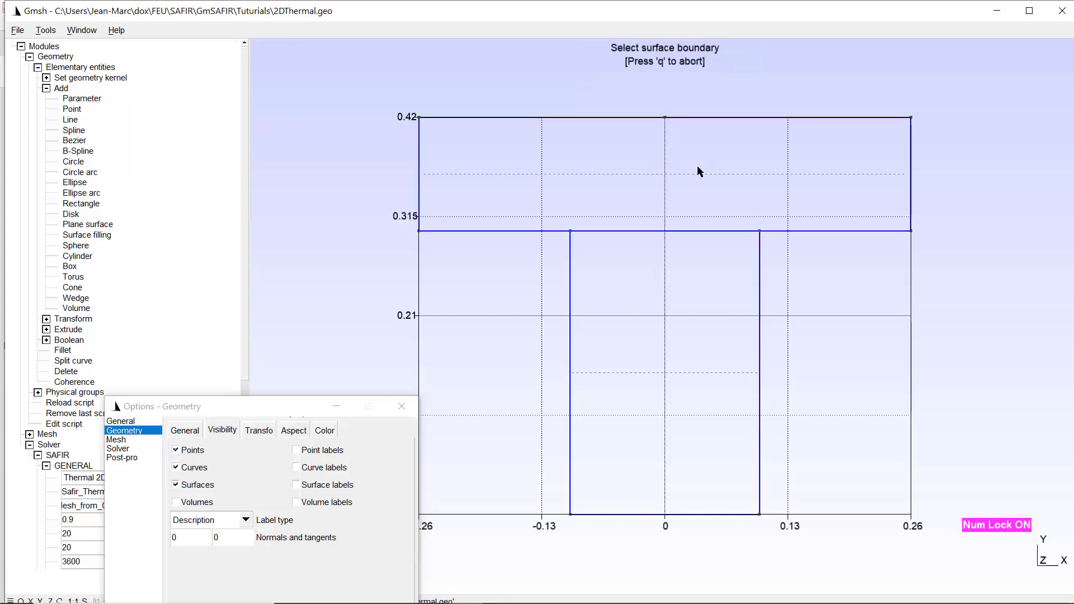
# Show the surface labels to check both surfaces, hide them again and shift the options window
pyautogui.click(297, 485)
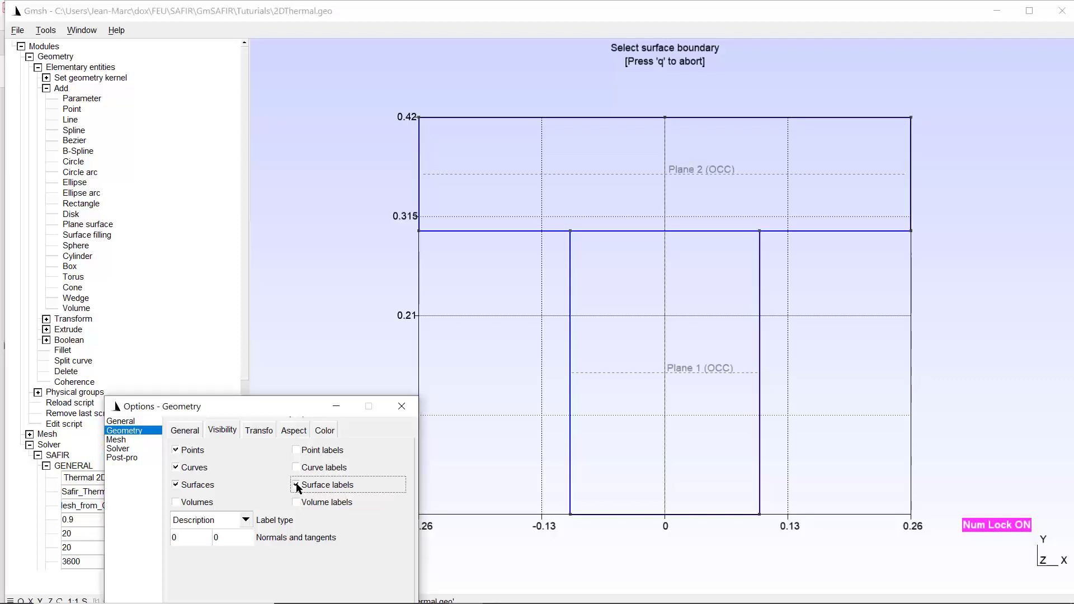
pyautogui.click(296, 485)
pyautogui.moveTo(300, 406); pyautogui.dragTo(317, 332)
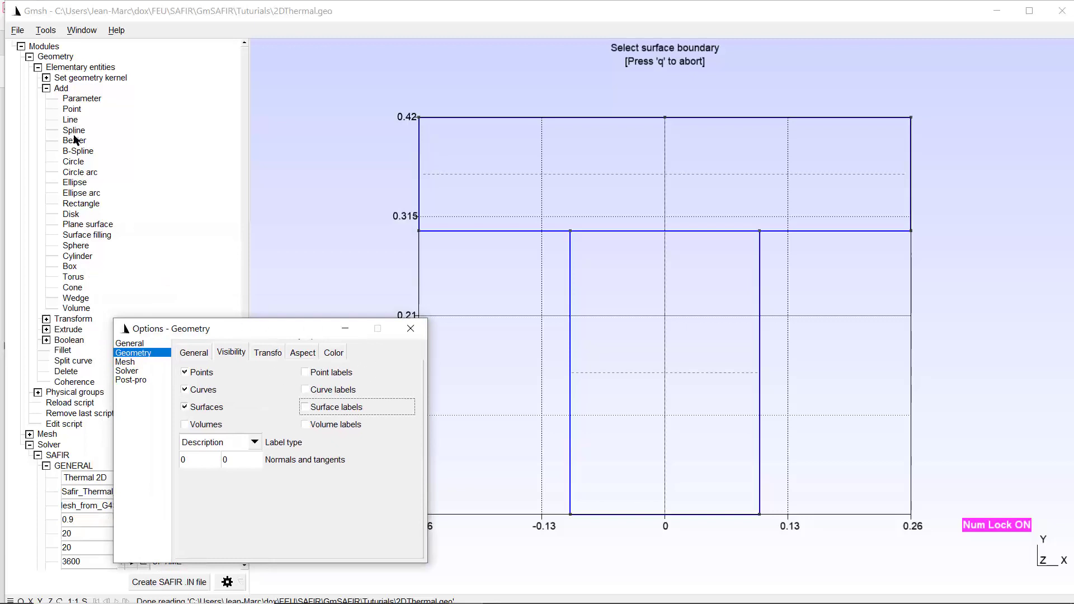
# Add a circle of radius 0.010 centred at X -0.060, Y 0.040 for a rebar in the web
pyautogui.click(81, 163)
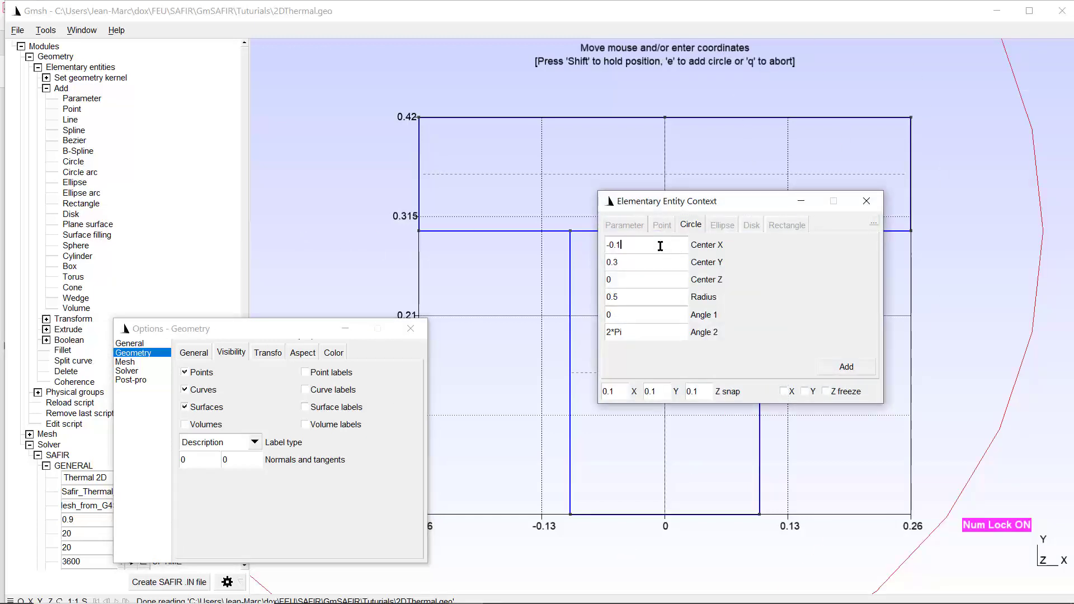
pyautogui.press('BackSpace')
pyautogui.write('060')
pyautogui.click(658, 260)
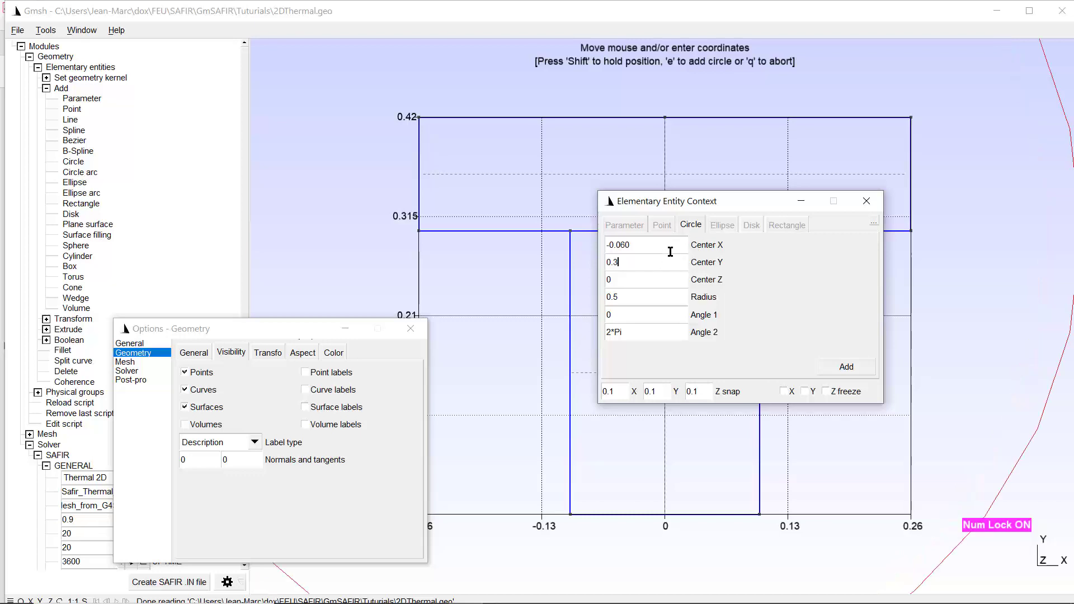
pyautogui.press('BackSpace')
pyautogui.write('040')
pyautogui.click(630, 297)
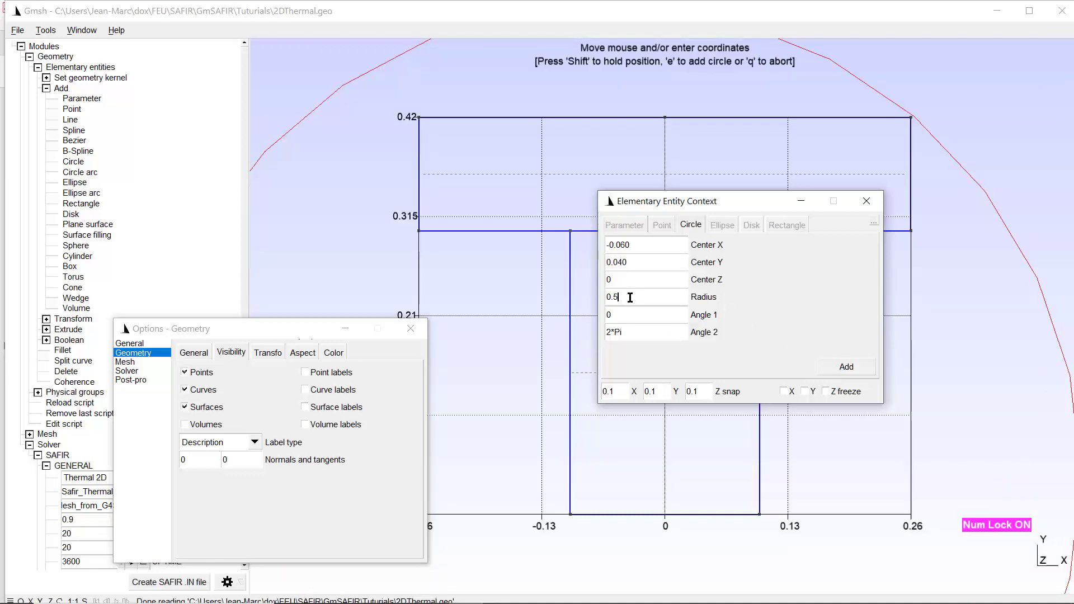
pyautogui.press('BackSpace')
pyautogui.write('010')
pyautogui.click(846, 367)
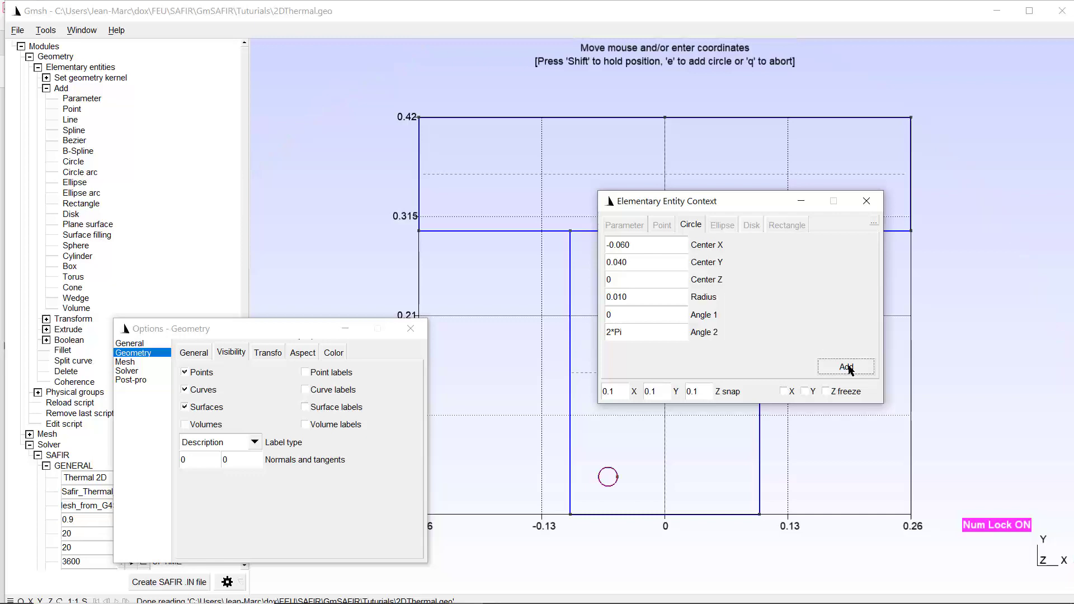
# Add a second rebar circle of radius 0.010 centred at X 0.060, Y 0.040 and finish adding circles
pyautogui.click(643, 244)
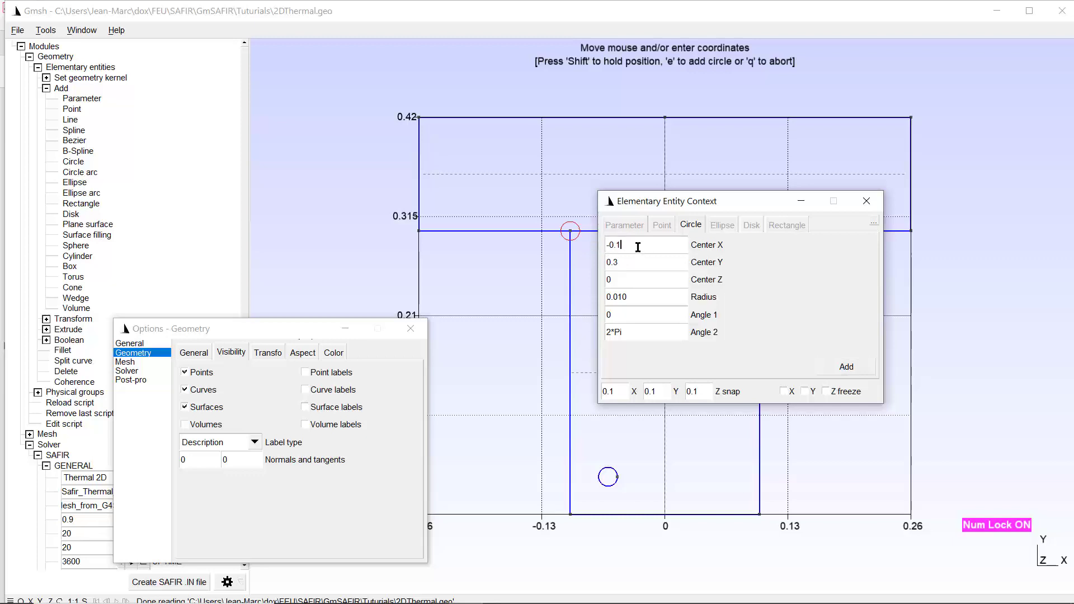
pyautogui.press('BackSpace')
pyautogui.press('BackSpace')
pyautogui.press('BackSpace')
pyautogui.press('BackSpace')
pyautogui.write('0.060')
pyautogui.click(639, 264)
pyautogui.press('BackSpace')
pyautogui.write('040')
pyautogui.click(850, 370)
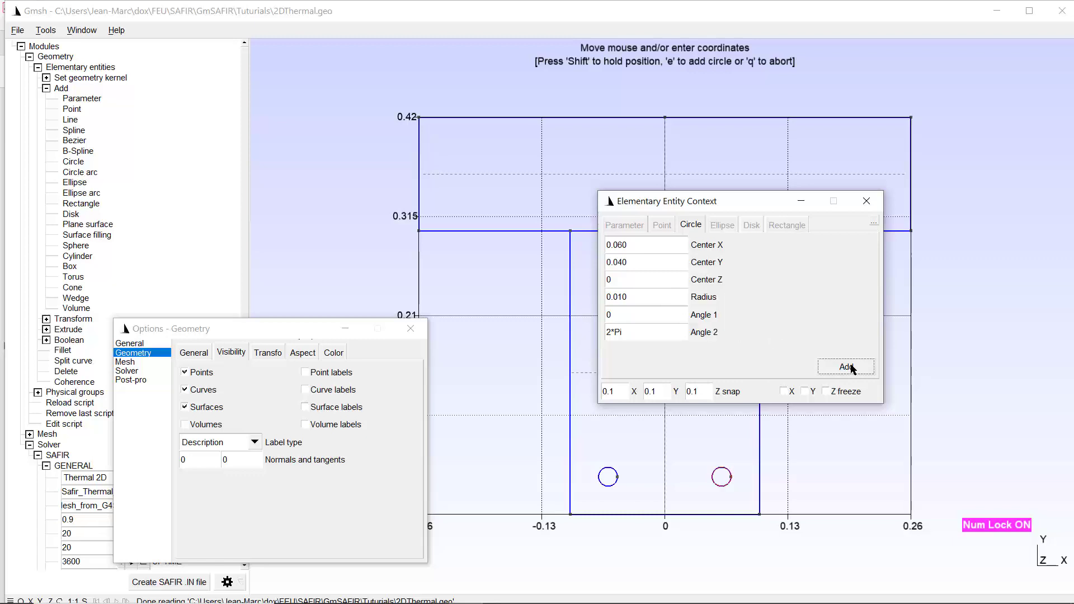
pyautogui.press('q')
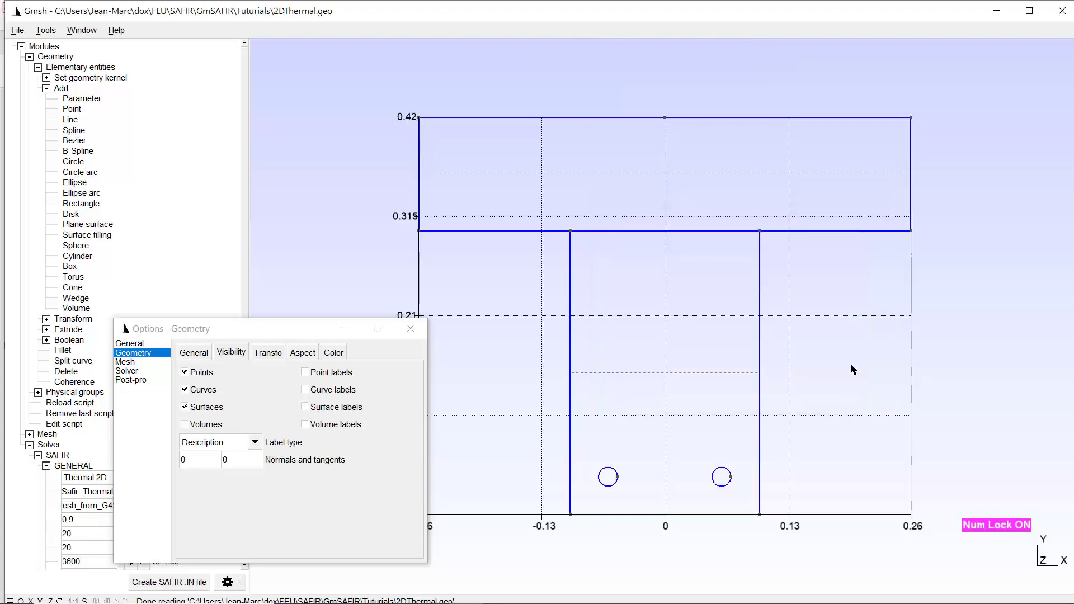
# With surface labels shown, create a plane surface without holes from each of the two rebar circles and close the geometry options
pyautogui.click(305, 407)
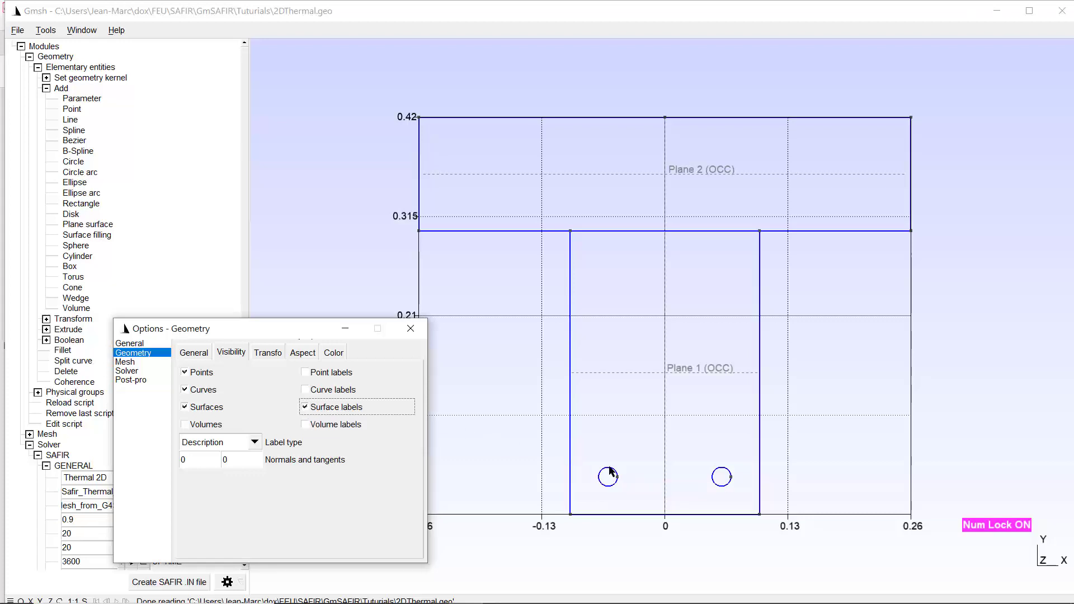
pyautogui.moveTo(732, 477)
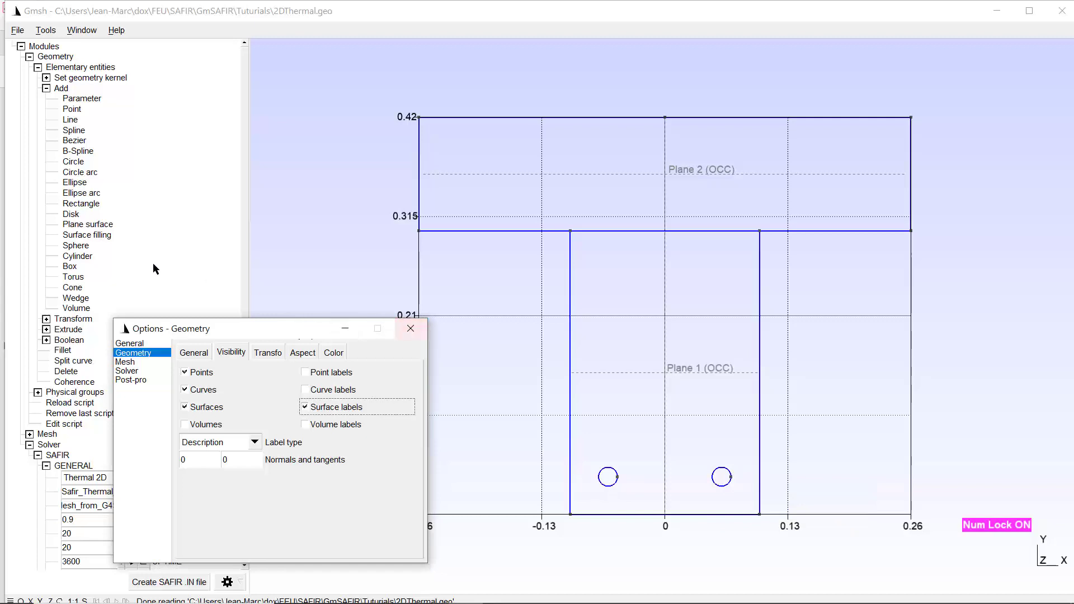
pyautogui.click(86, 224)
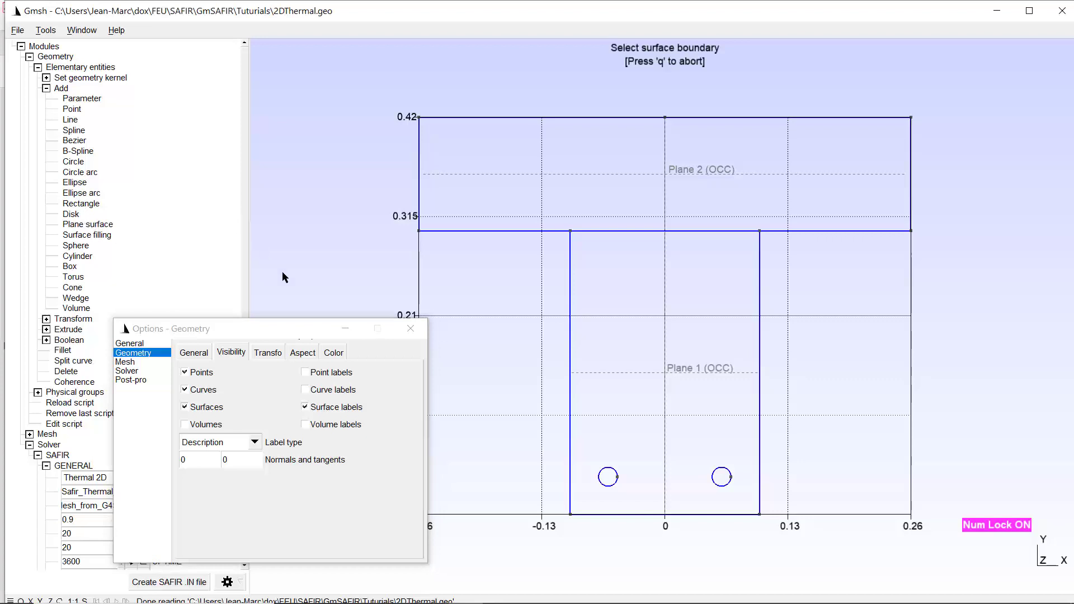
pyautogui.click(602, 487)
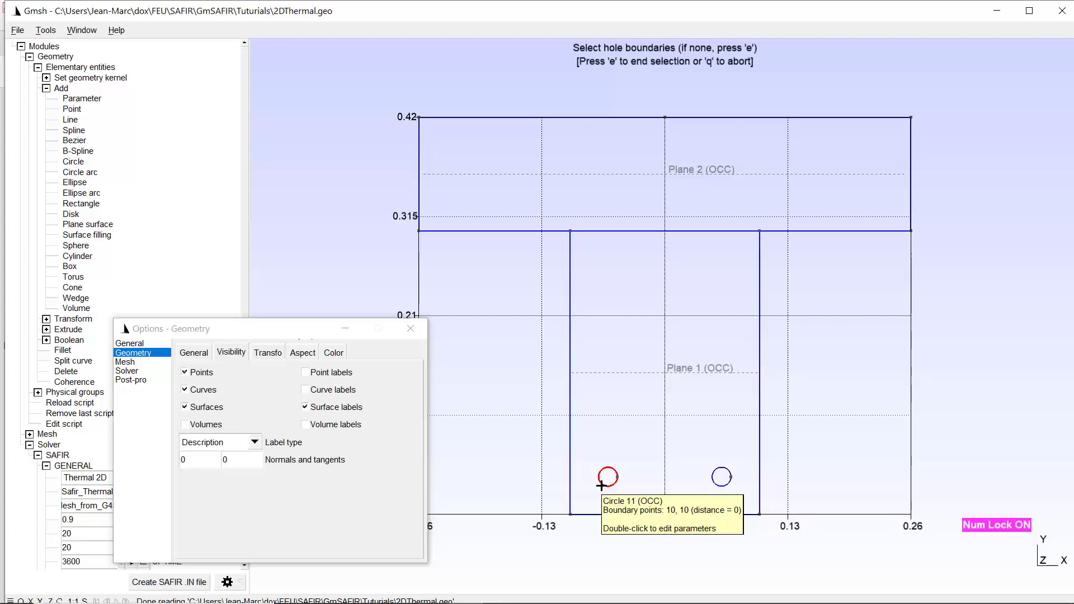
pyautogui.press('e')
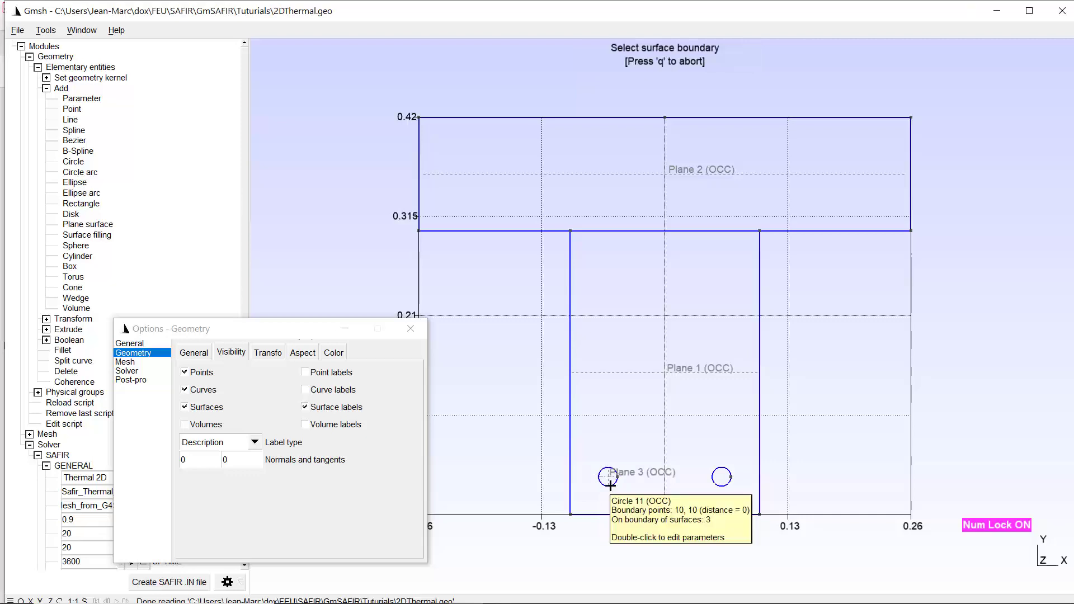
pyautogui.click(717, 485)
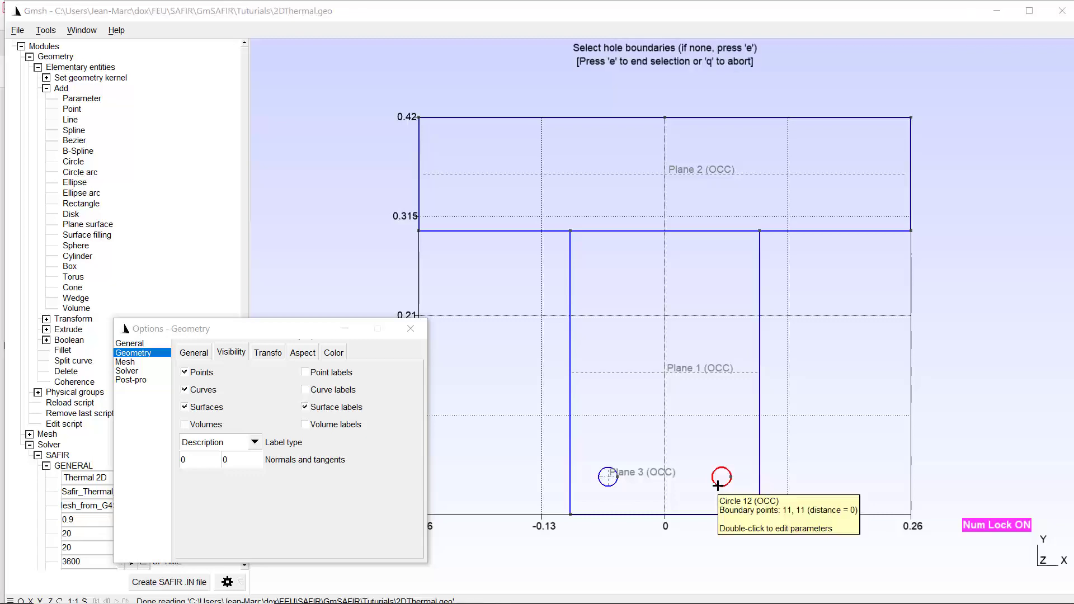
pyautogui.press('e')
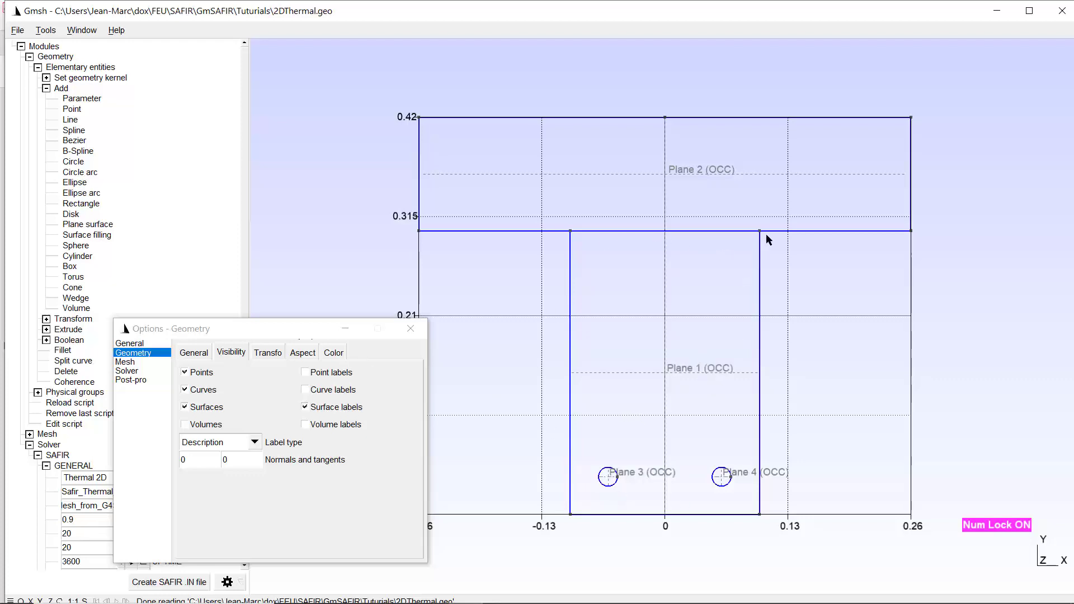
pyautogui.moveTo(703, 232)
pyautogui.moveTo(603, 487)
pyautogui.click(414, 327)
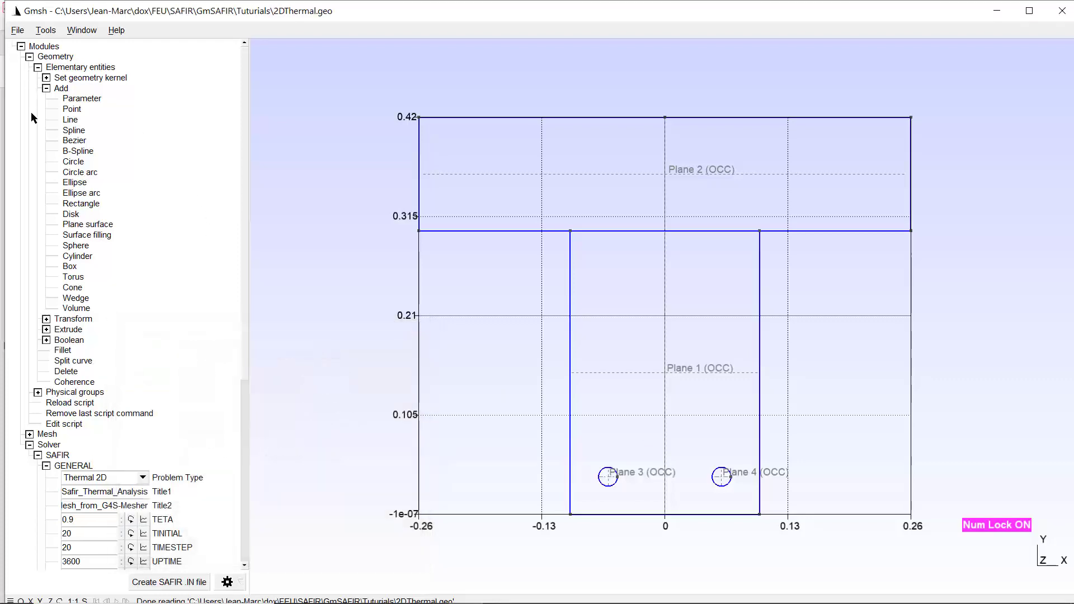
# Try a Boolean Difference of the two rebar circles from the web surface, with Delete object off and Delete tool on
pyautogui.click(47, 89)
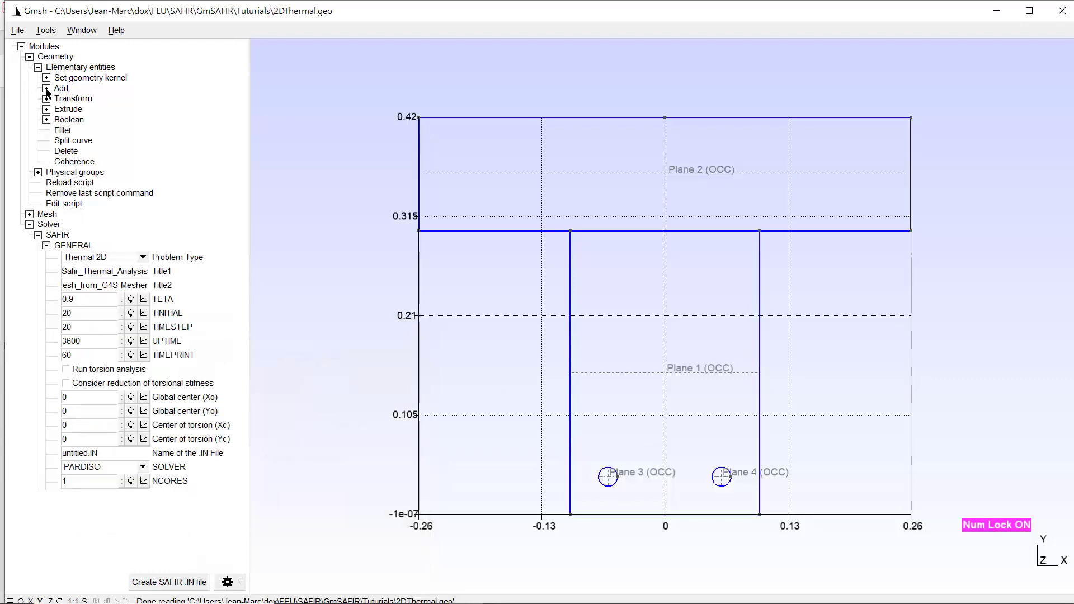
pyautogui.click(46, 120)
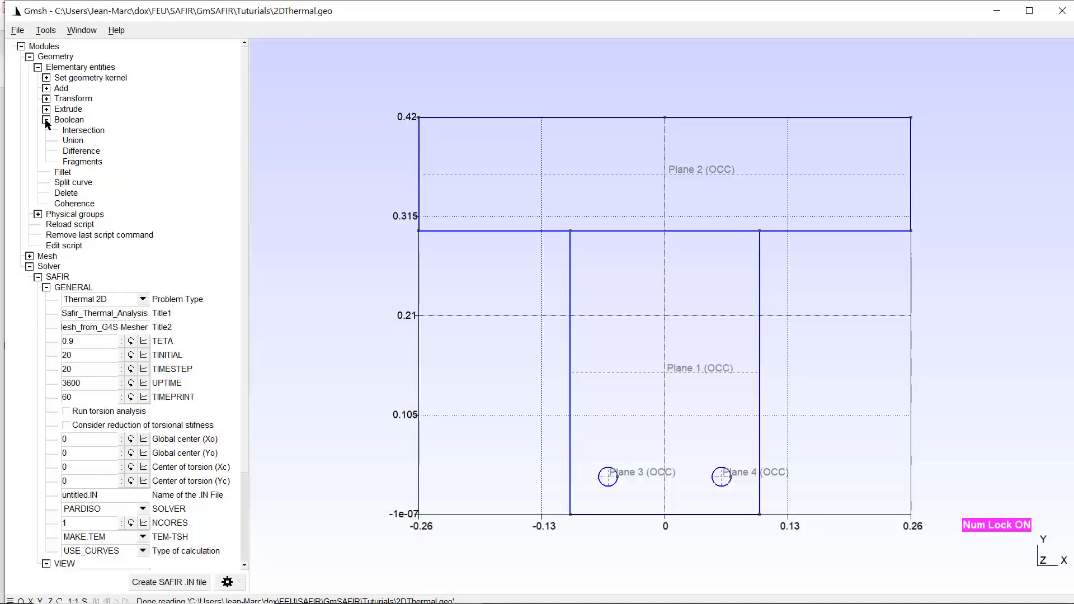
pyautogui.click(79, 153)
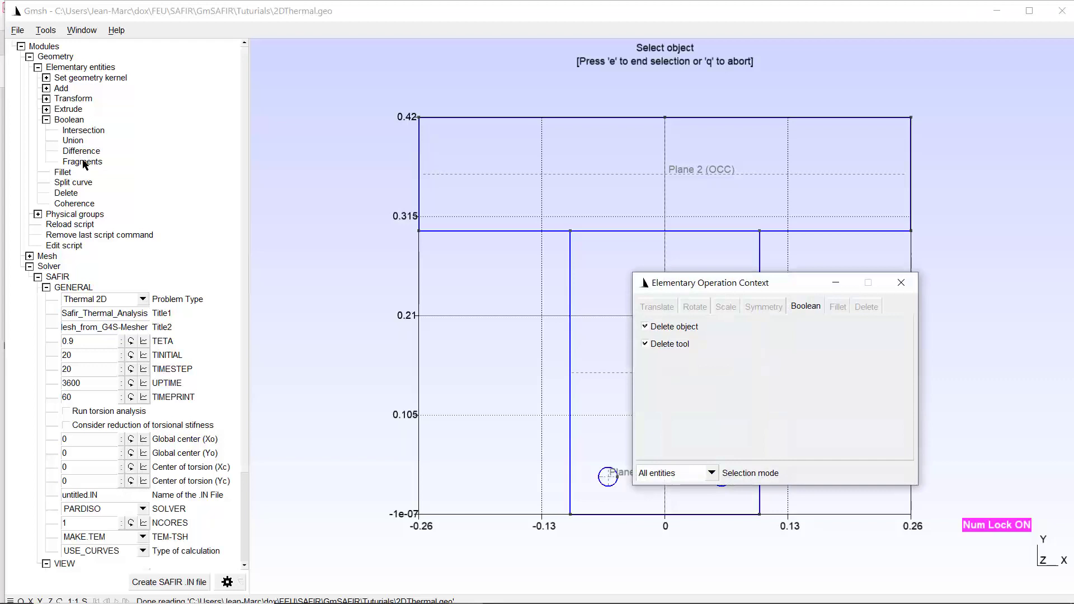
pyautogui.moveTo(798, 283); pyautogui.dragTo(894, 256)
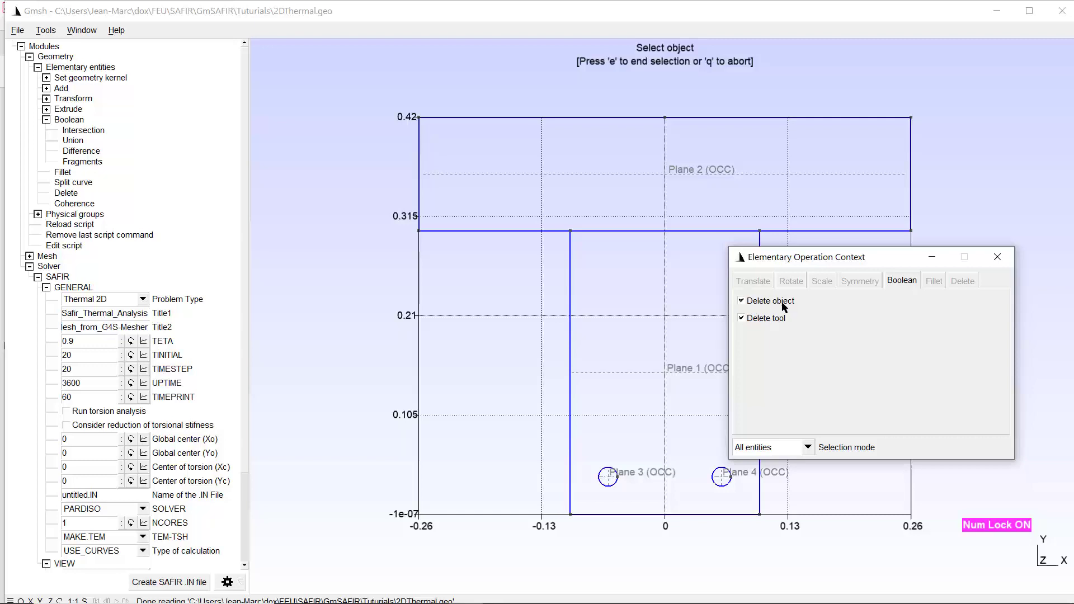
pyautogui.click(743, 302)
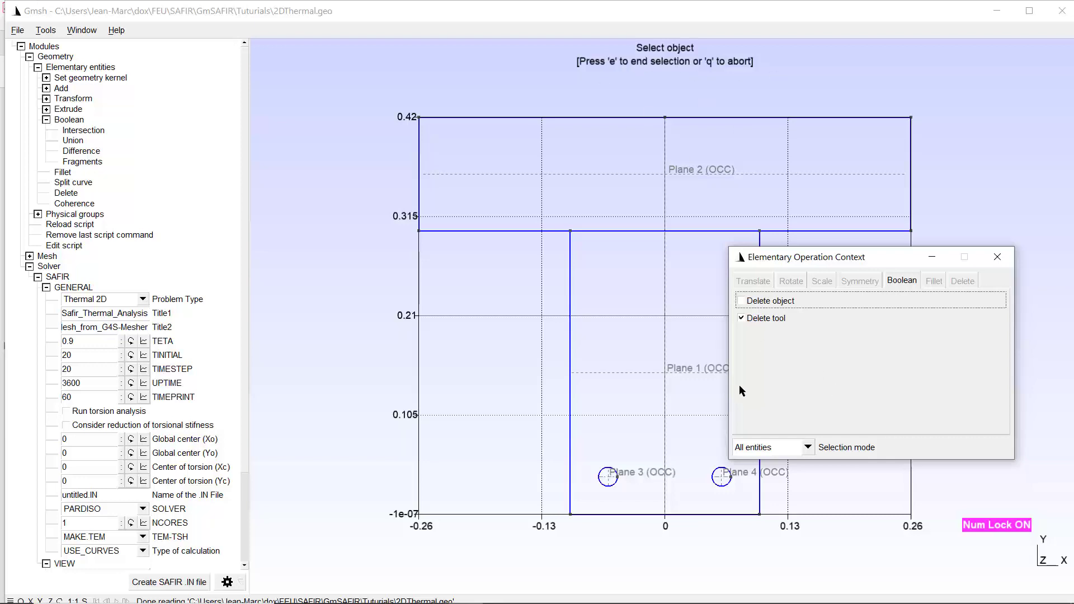
pyautogui.click(626, 373)
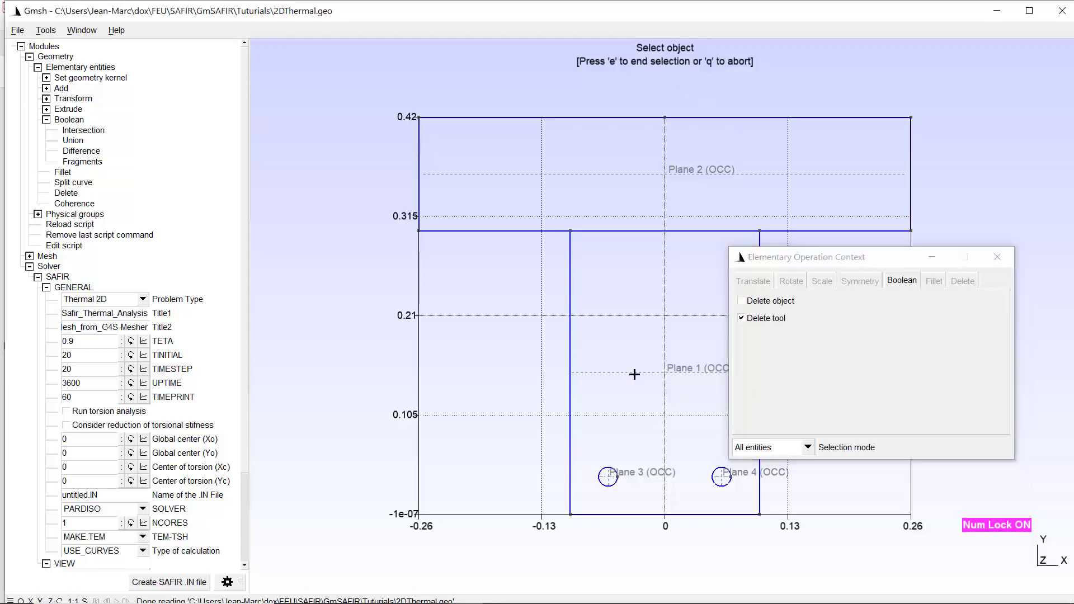
pyautogui.click(636, 372)
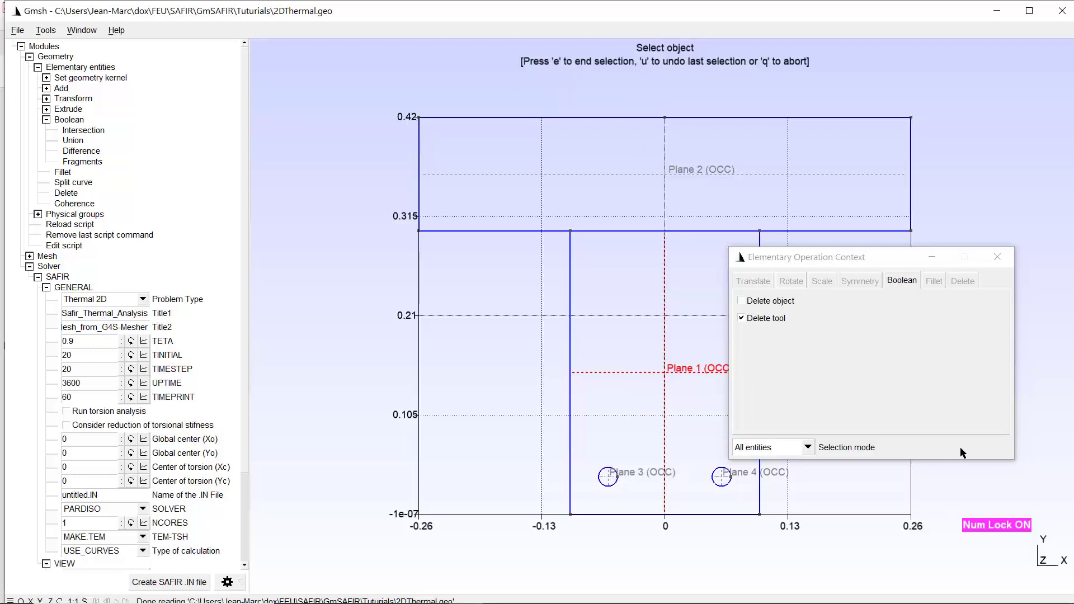
pyautogui.press('e')
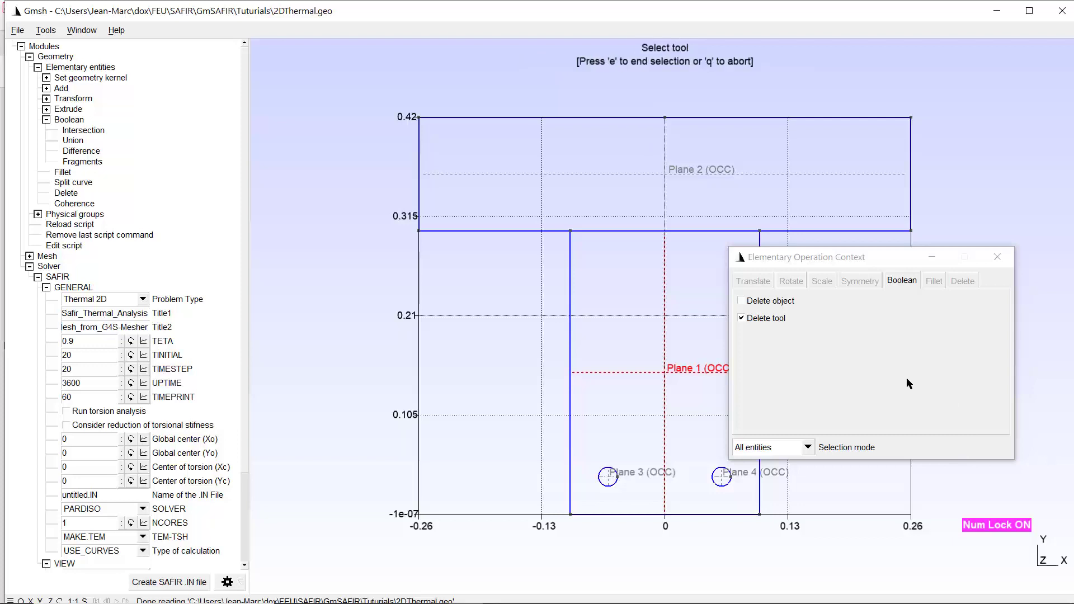
pyautogui.click(598, 472)
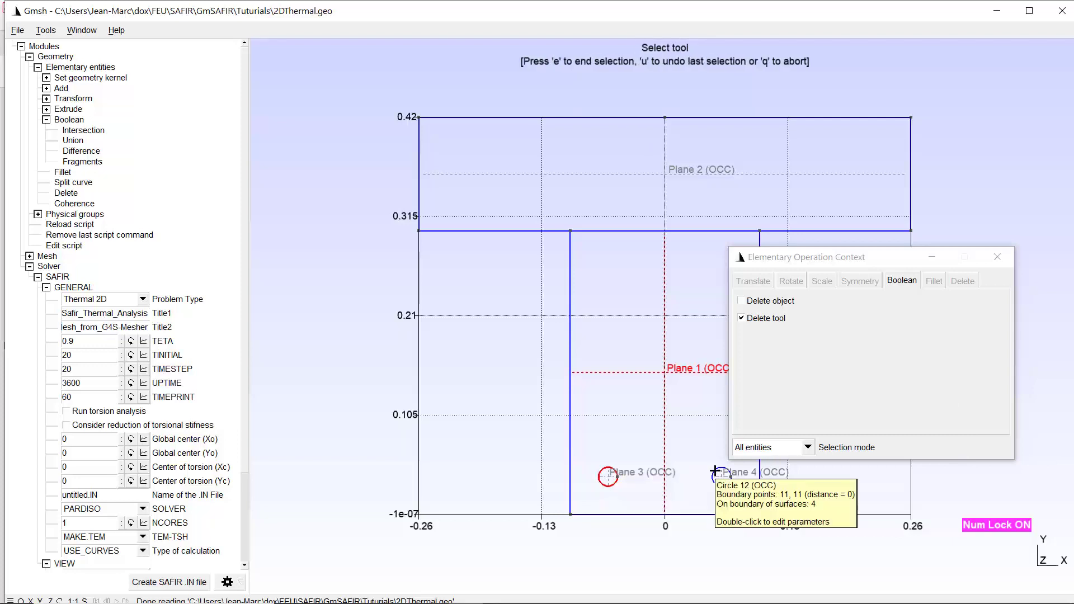
pyautogui.click(715, 472)
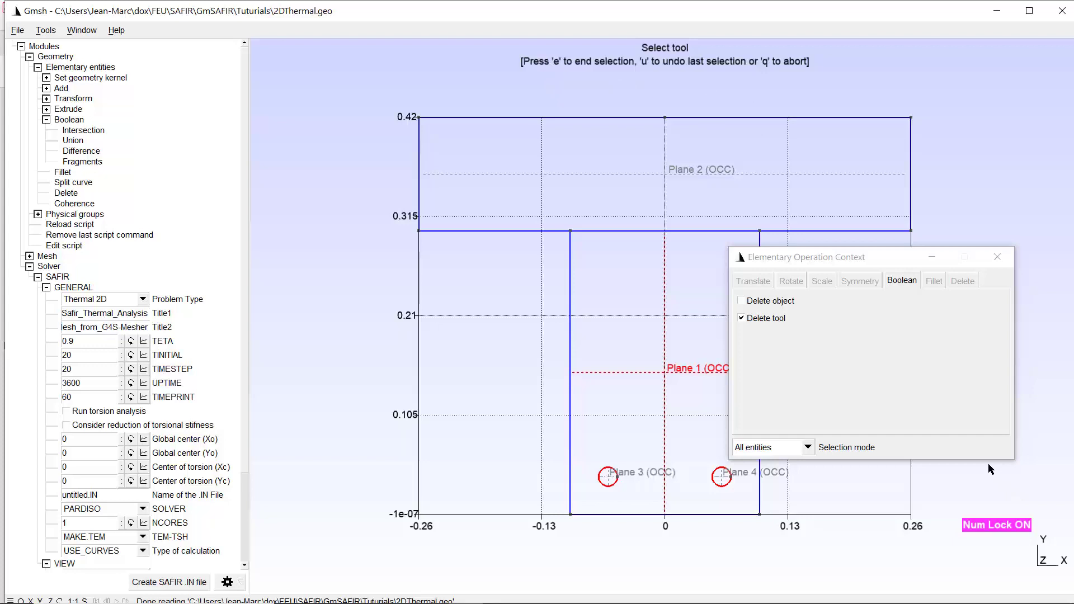
pyautogui.press('e')
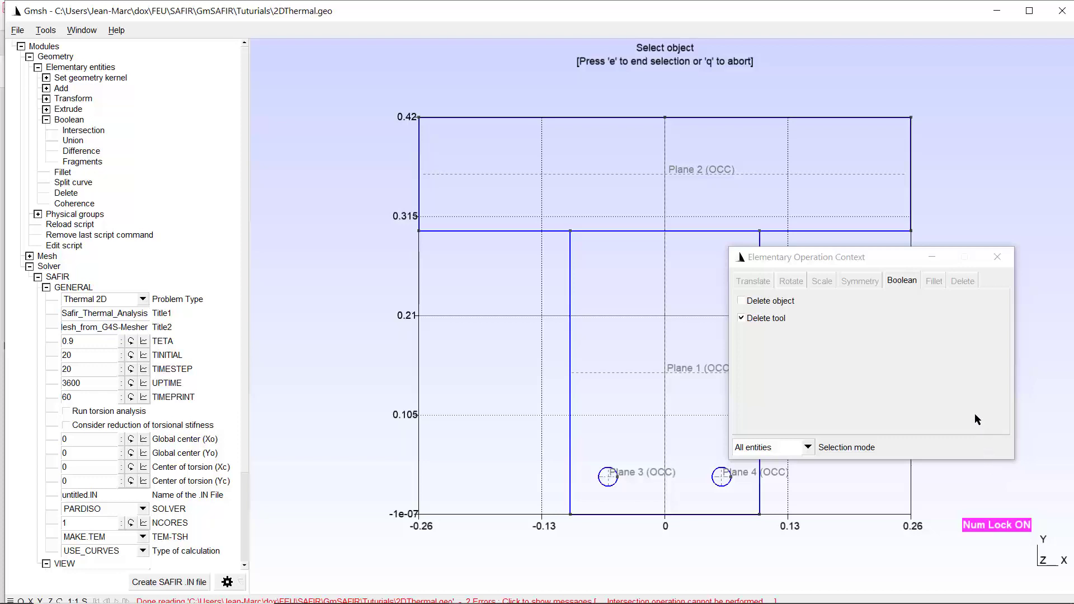
pyautogui.press('q')
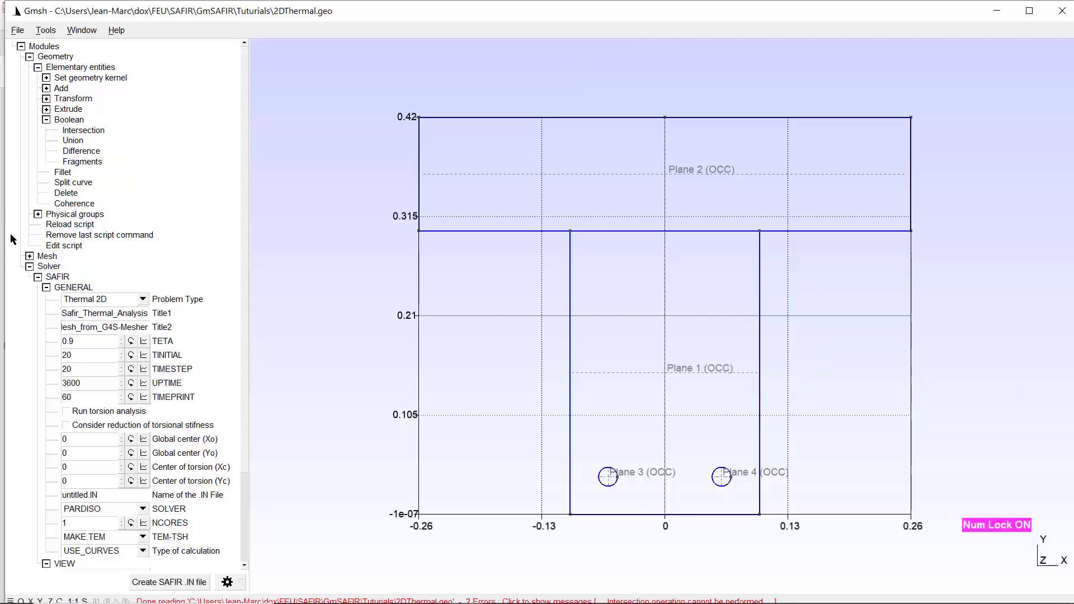
# Open the geometry script 2DThermal.geo, look over its first point and line definitions, and return to the model
pyautogui.click(58, 247)
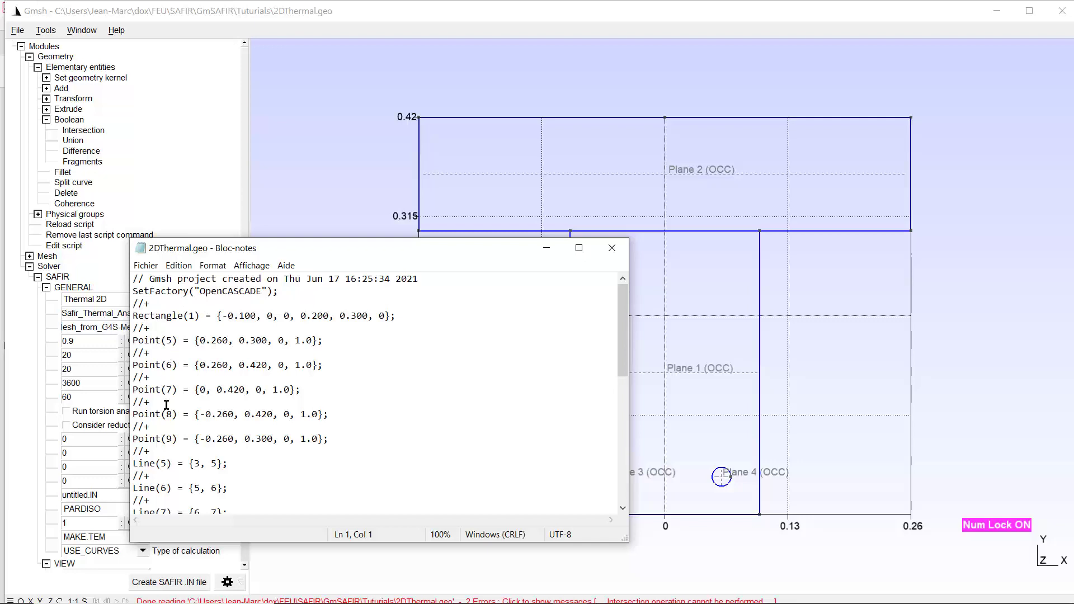
pyautogui.scroll(-2, 387, 438)
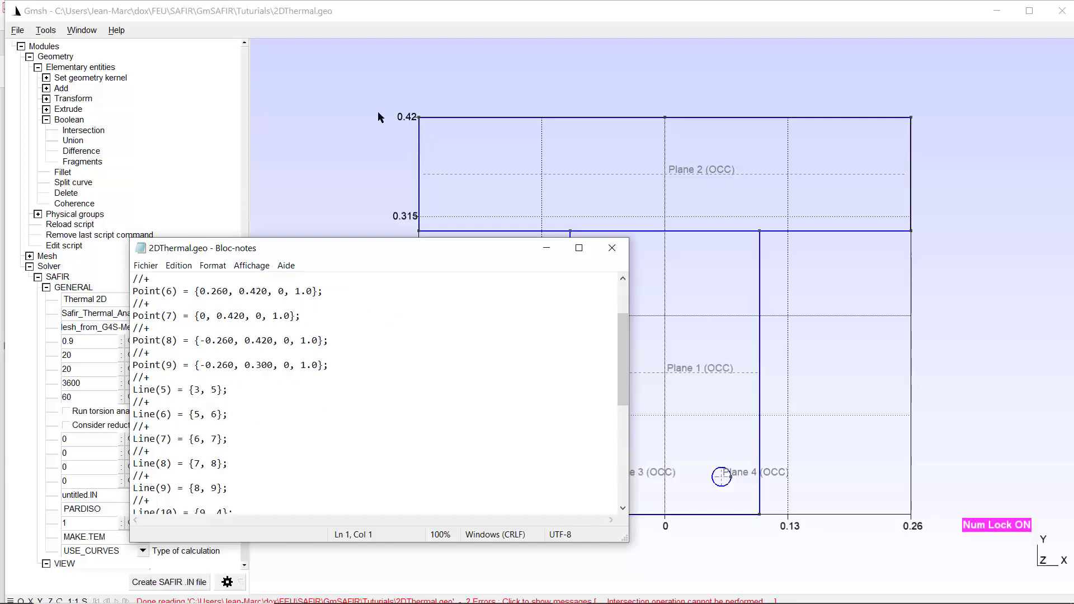
pyautogui.click(350, 122)
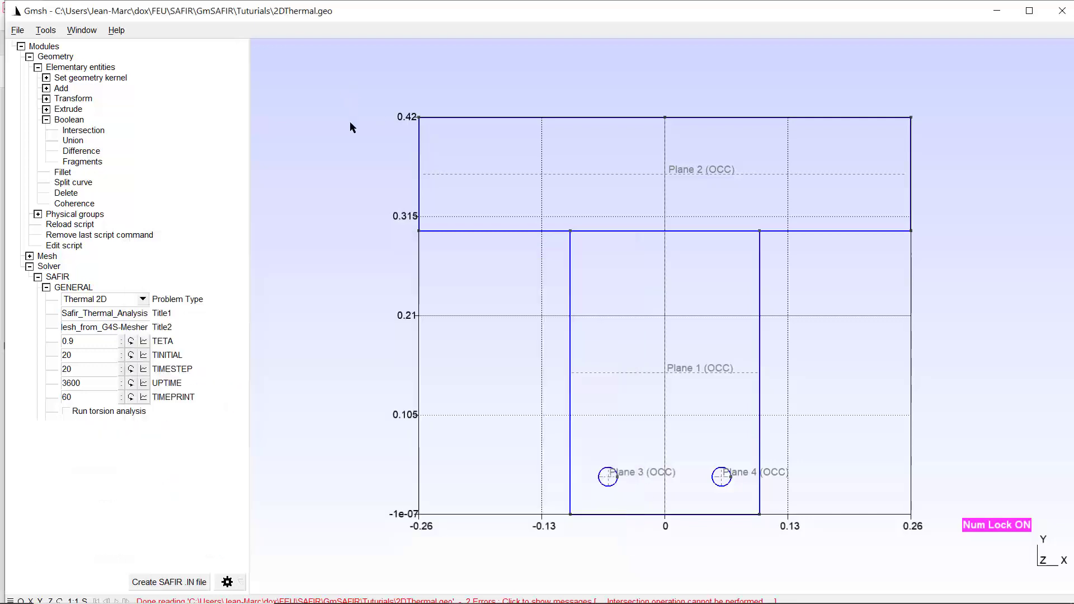
# Show the point and curve labels on the model in addition to the surface labels
pyautogui.rightClick(335, 209)
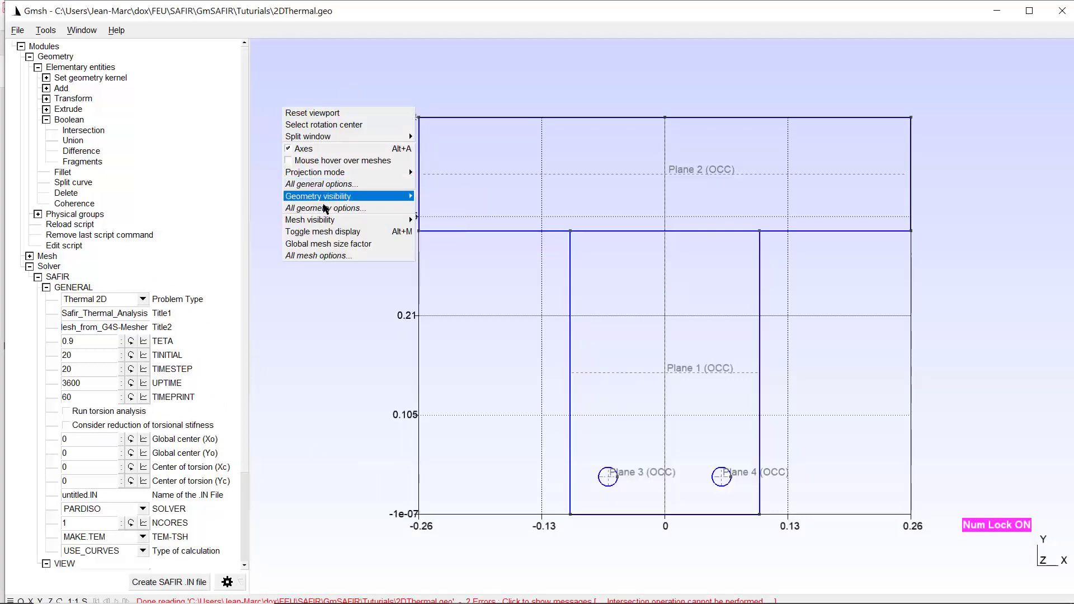
pyautogui.click(326, 209)
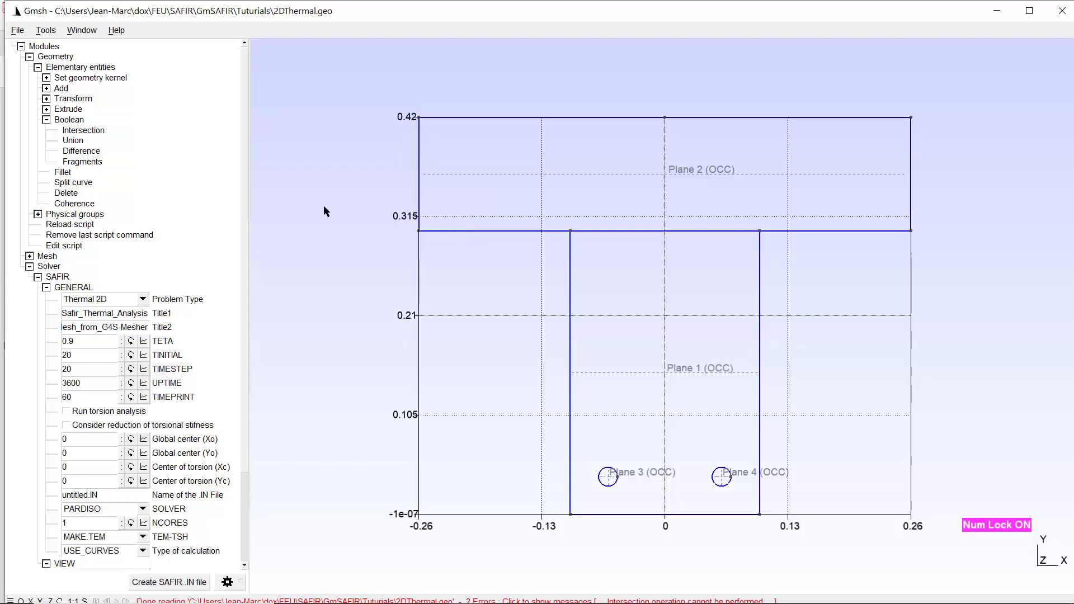
pyautogui.click(306, 372)
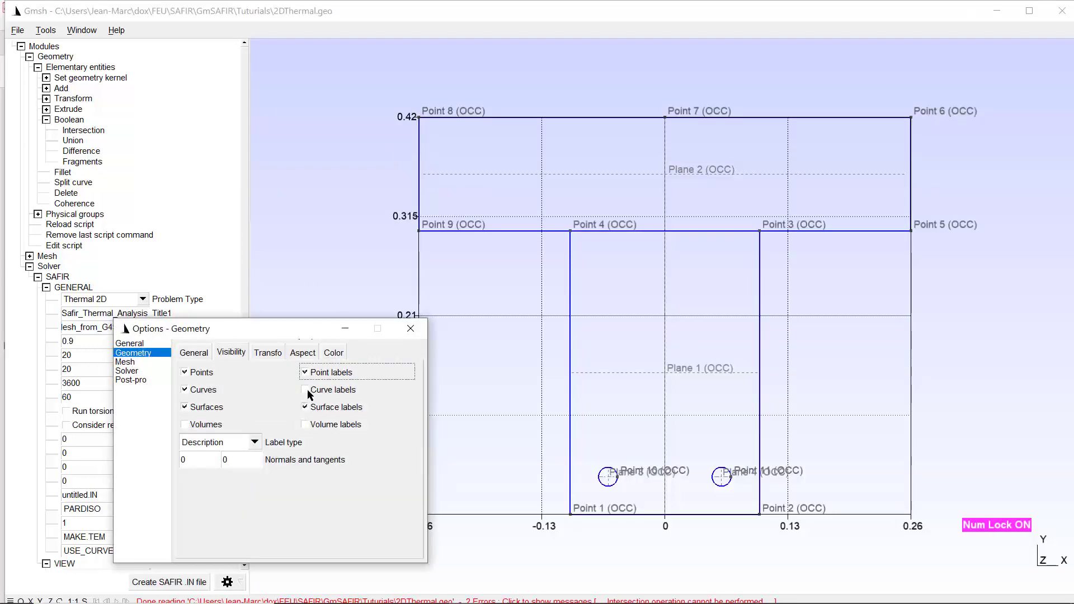
pyautogui.click(306, 391)
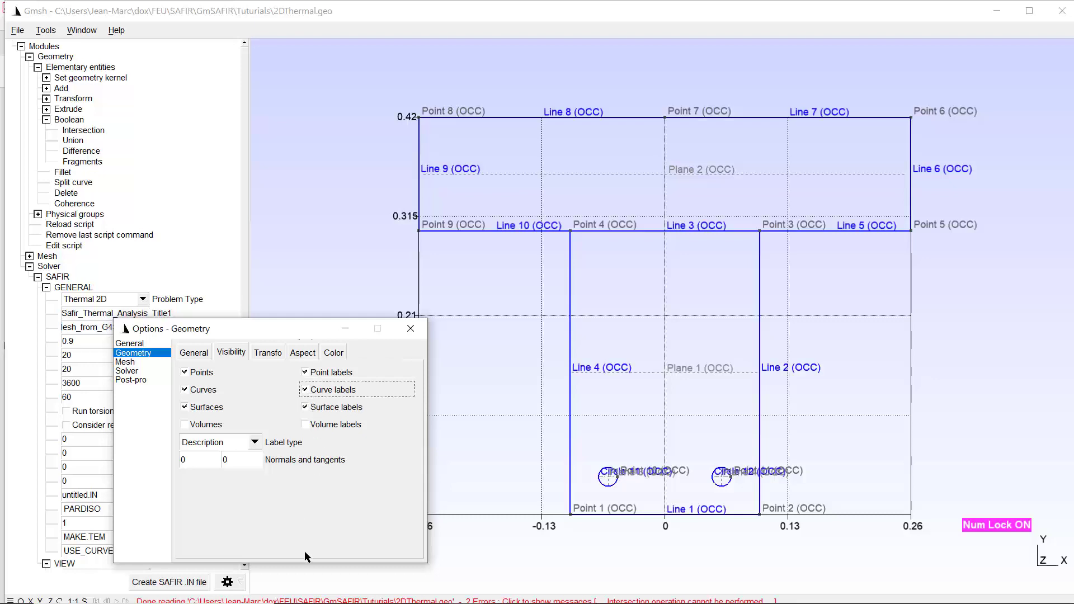
# Remove the final BooleanDifference command with Curve{11} and Curve{12} from the 2DThermal.geo script, save the file and reload the script
pyautogui.click(74, 246)
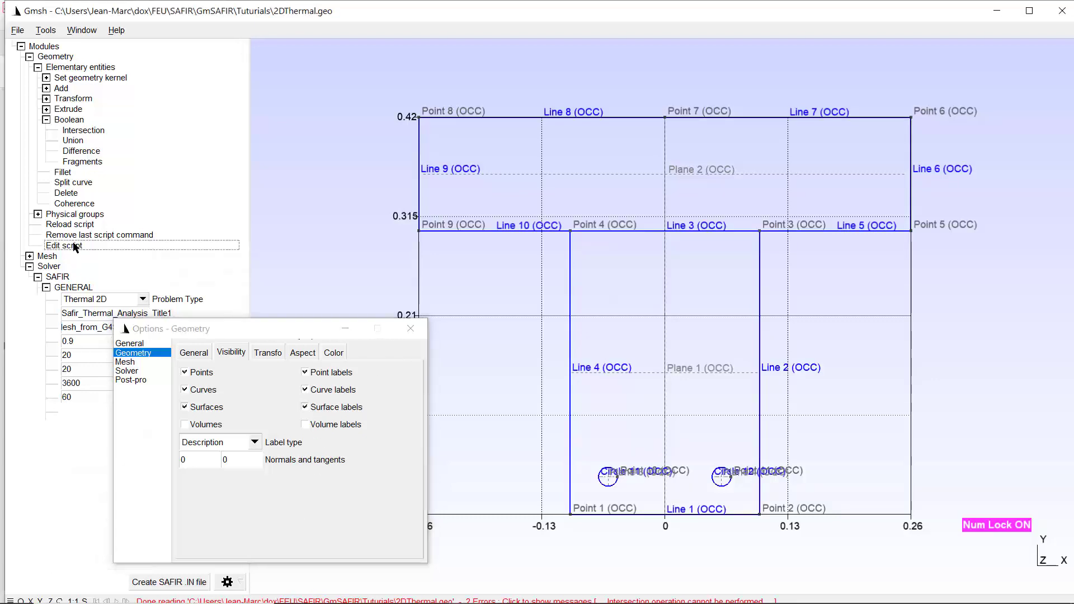
pyautogui.moveTo(305, 247); pyautogui.dragTo(185, 134)
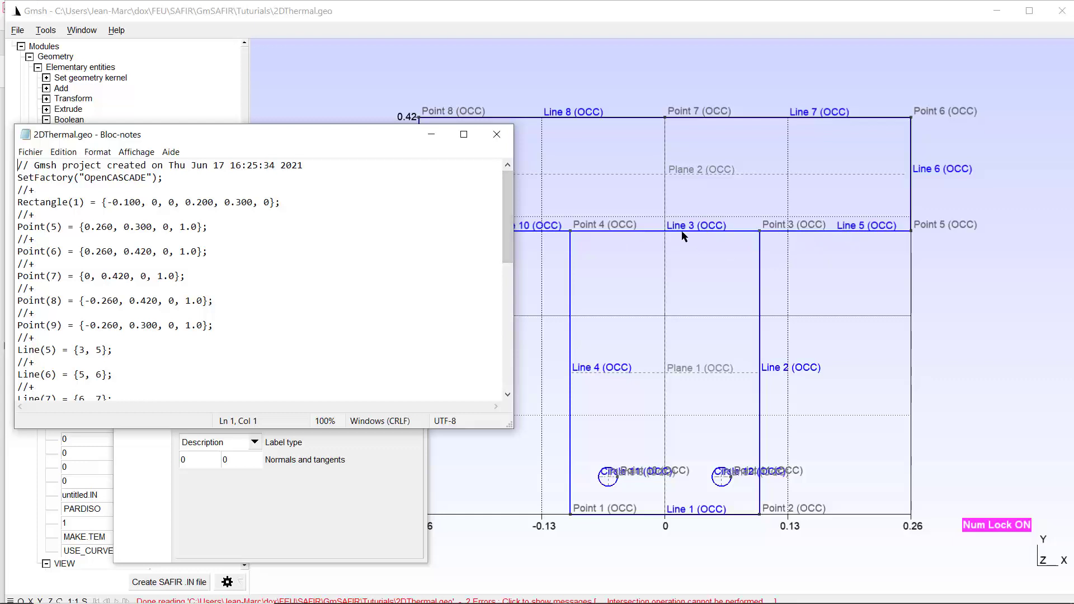
pyautogui.scroll(-2, 187, 314)
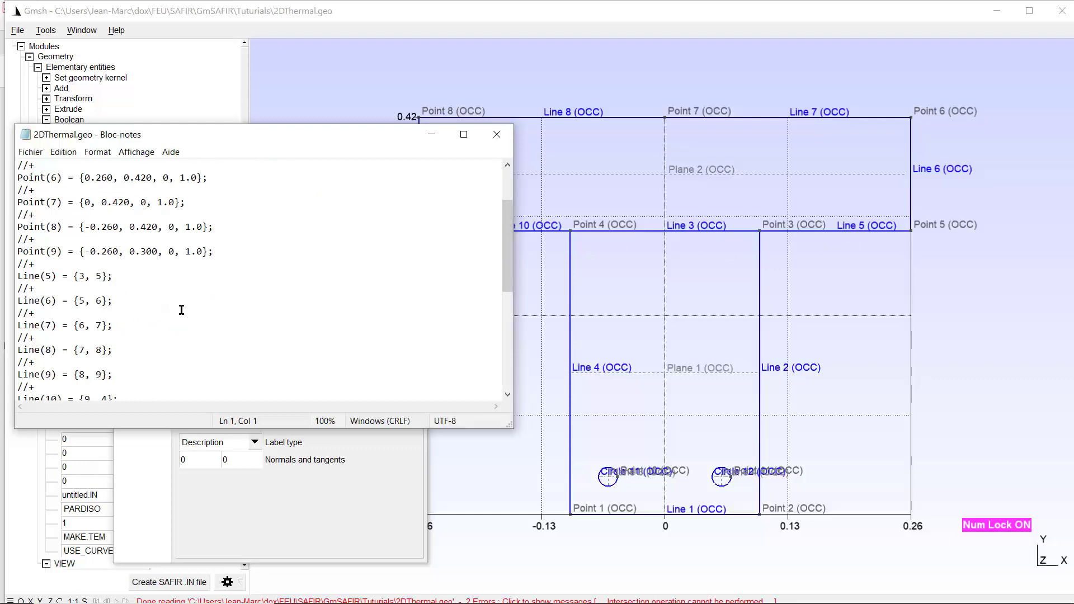
pyautogui.scroll(-2, 179, 309)
pyautogui.scroll(-2, 179, 308)
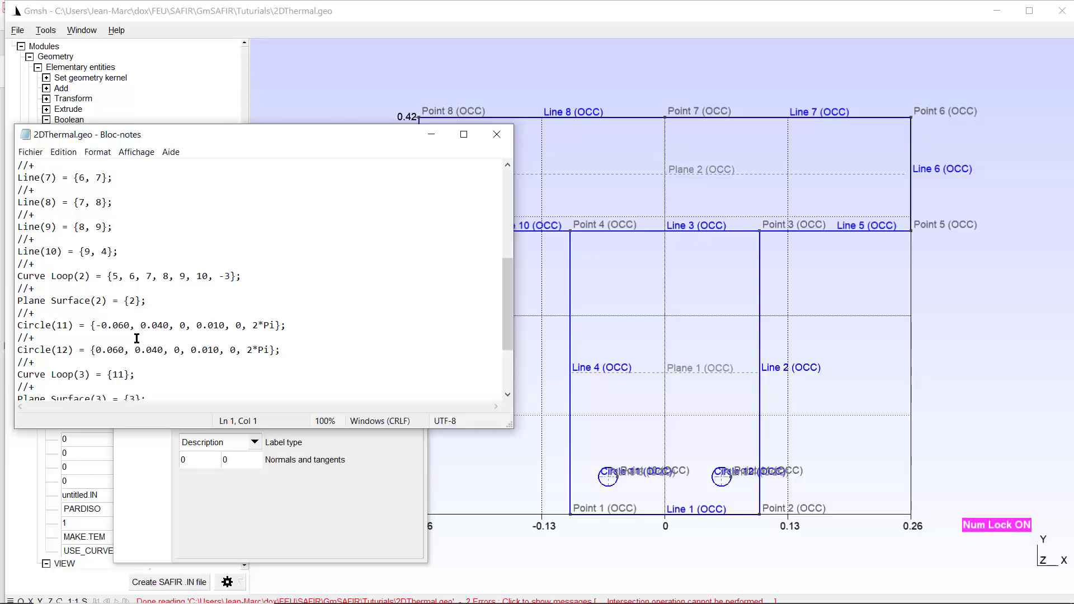
pyautogui.scroll(-2, 219, 299)
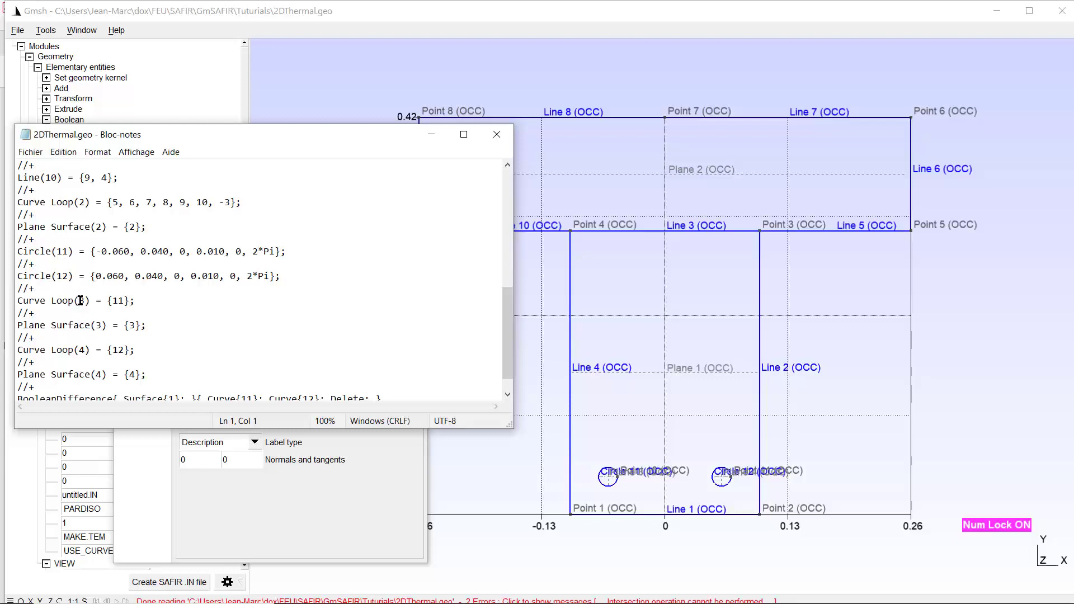
pyautogui.scroll(-1, 223, 299)
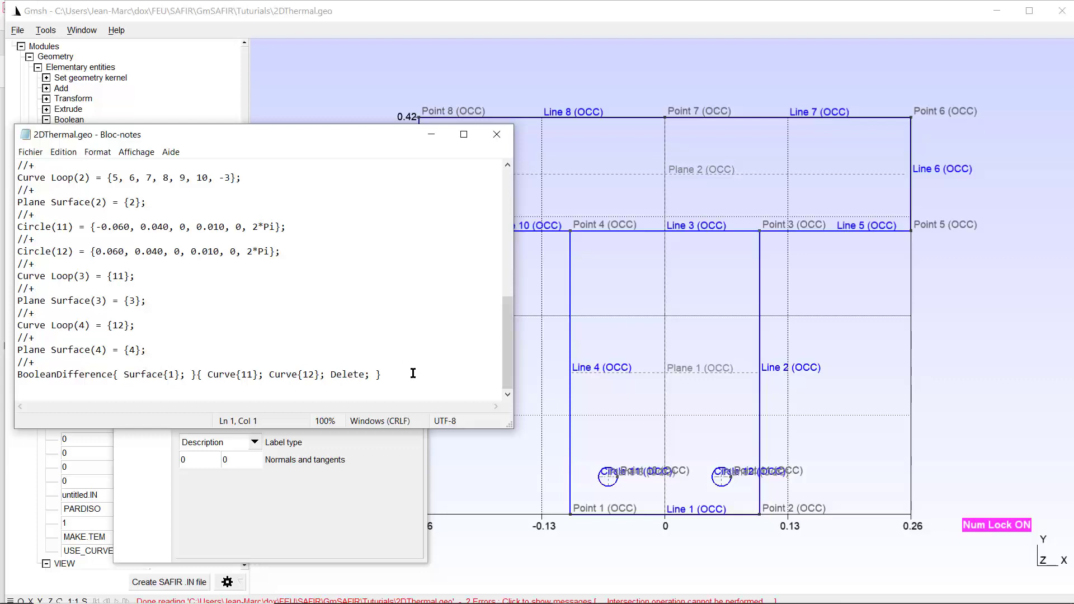
pyautogui.moveTo(401, 375); pyautogui.dragTo(6, 366)
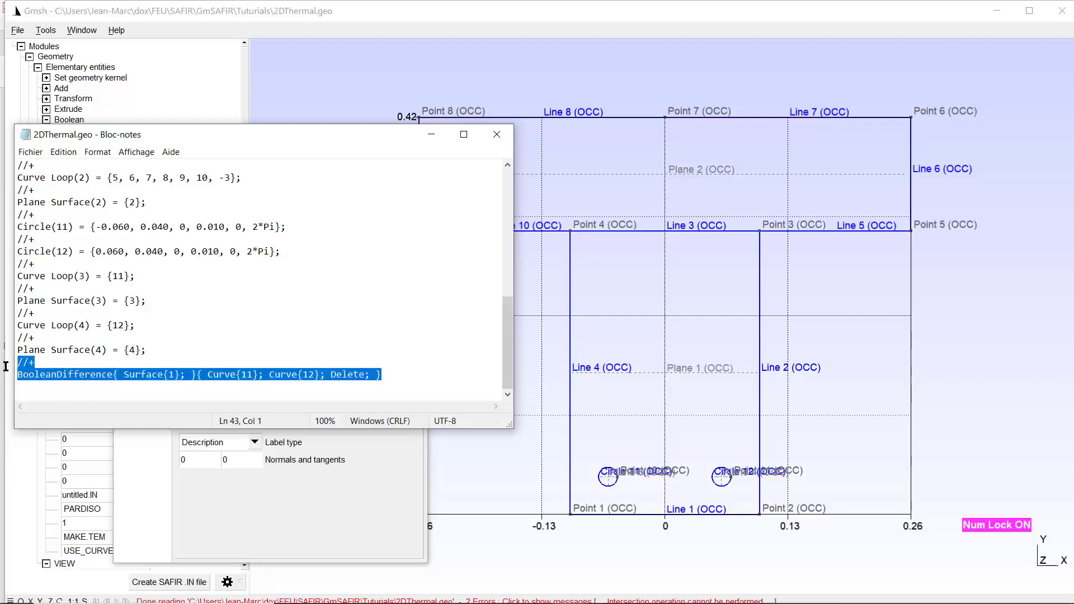
pyautogui.press('Delete')
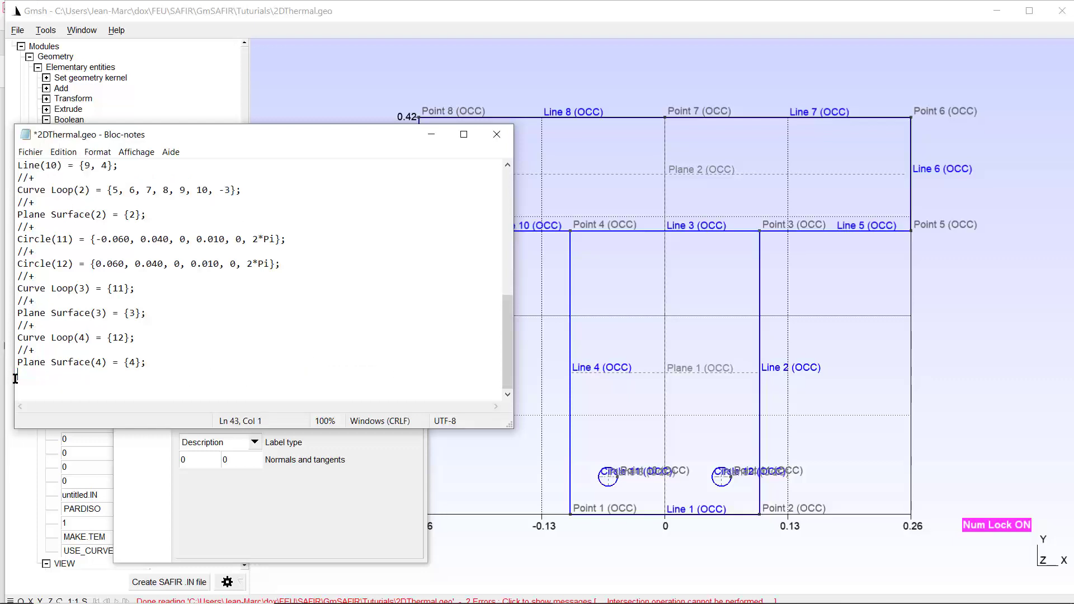
pyautogui.click(498, 133)
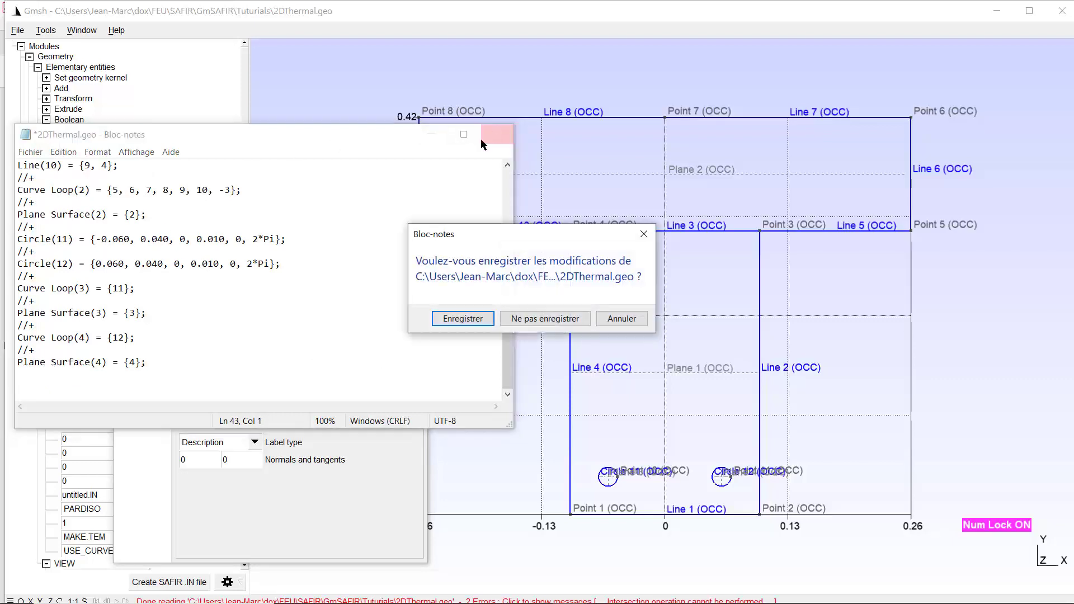
pyautogui.click(463, 319)
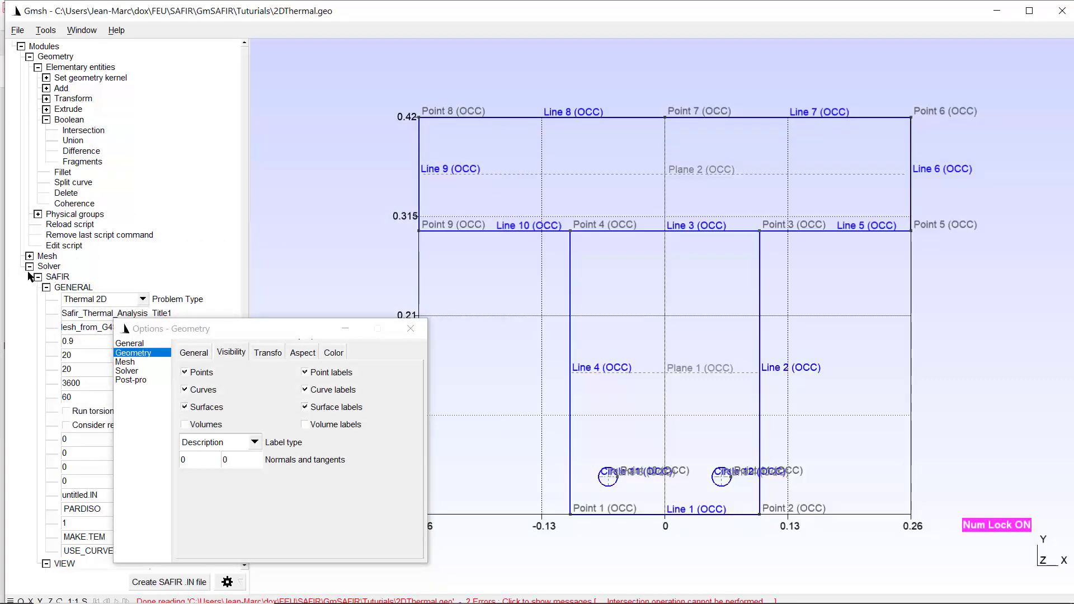
pyautogui.click(66, 225)
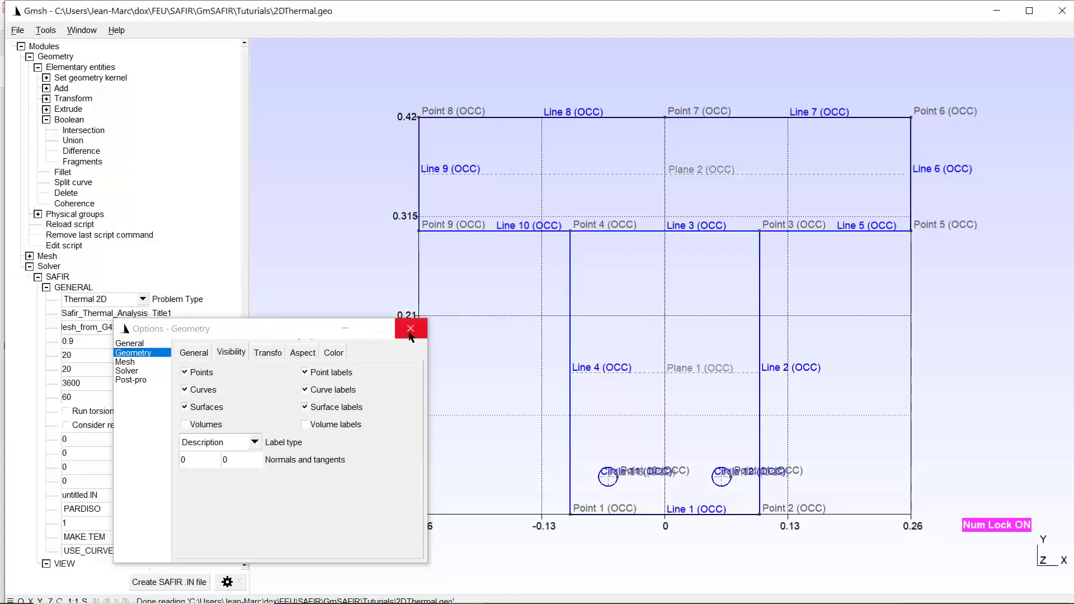
# Hide the point, curve and surface labels on the model and close the geometry options
pyautogui.click(305, 373)
pyautogui.click(305, 390)
pyautogui.click(305, 407)
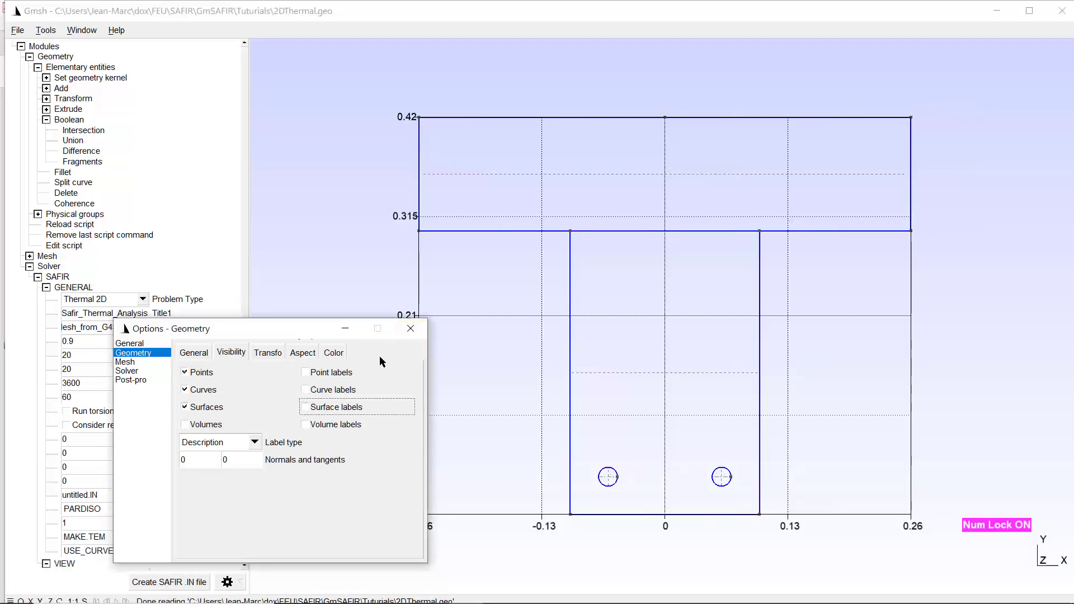
pyautogui.click(407, 325)
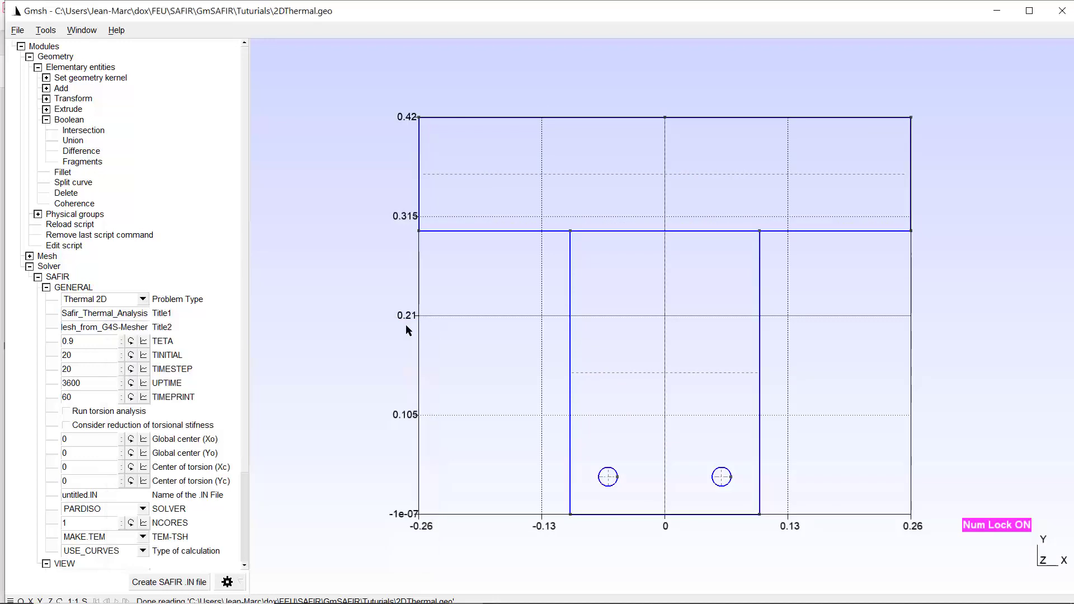
# Subtract both rebar circle surfaces from the web surface with a Boolean Difference, with Delete object on and Delete tool off
pyautogui.click(84, 152)
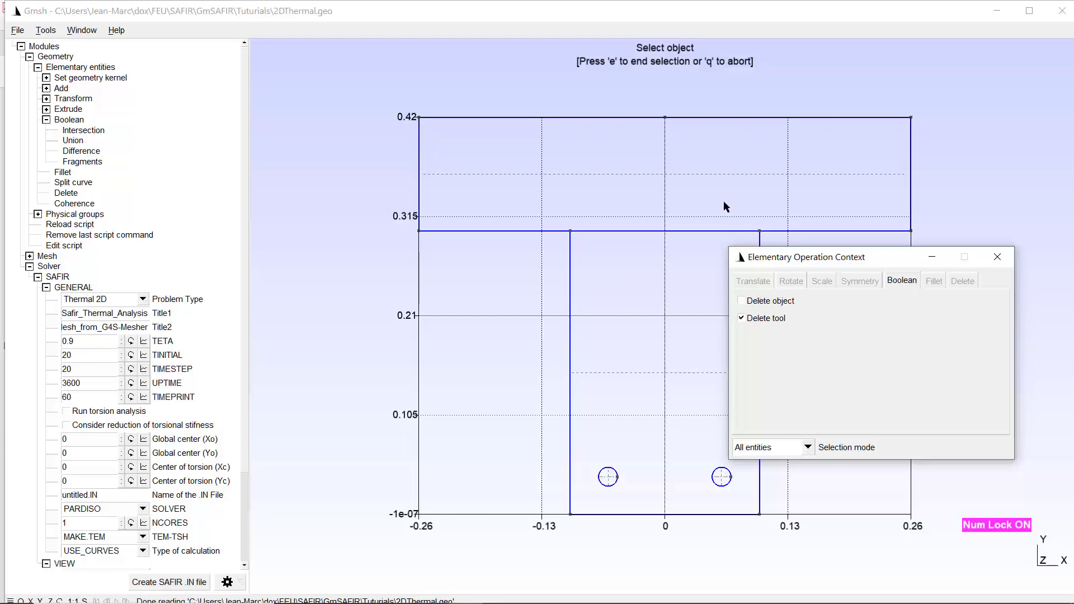
pyautogui.click(612, 373)
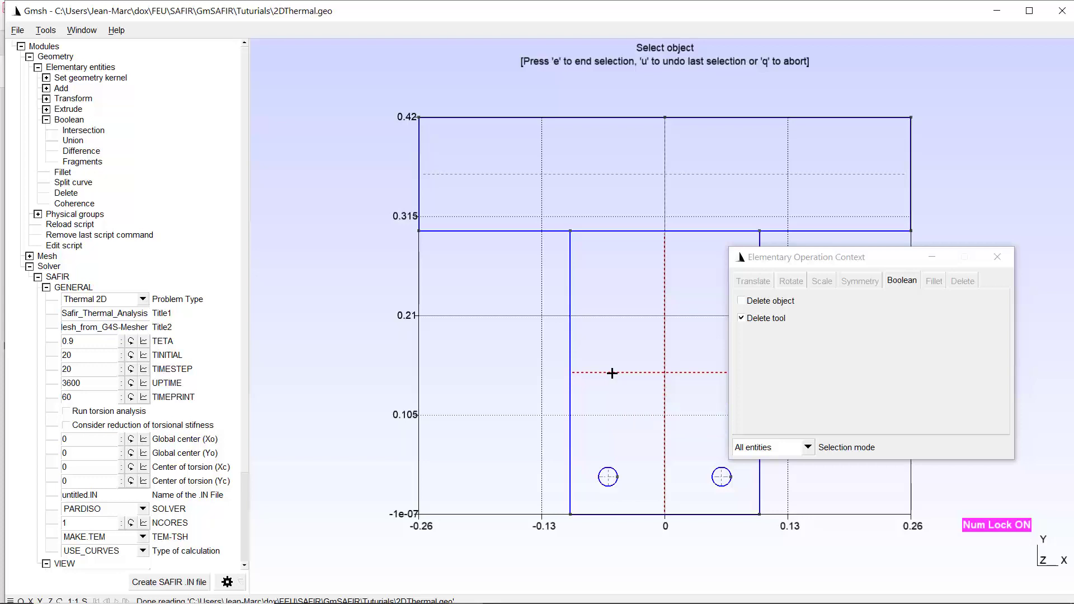
pyautogui.press('e')
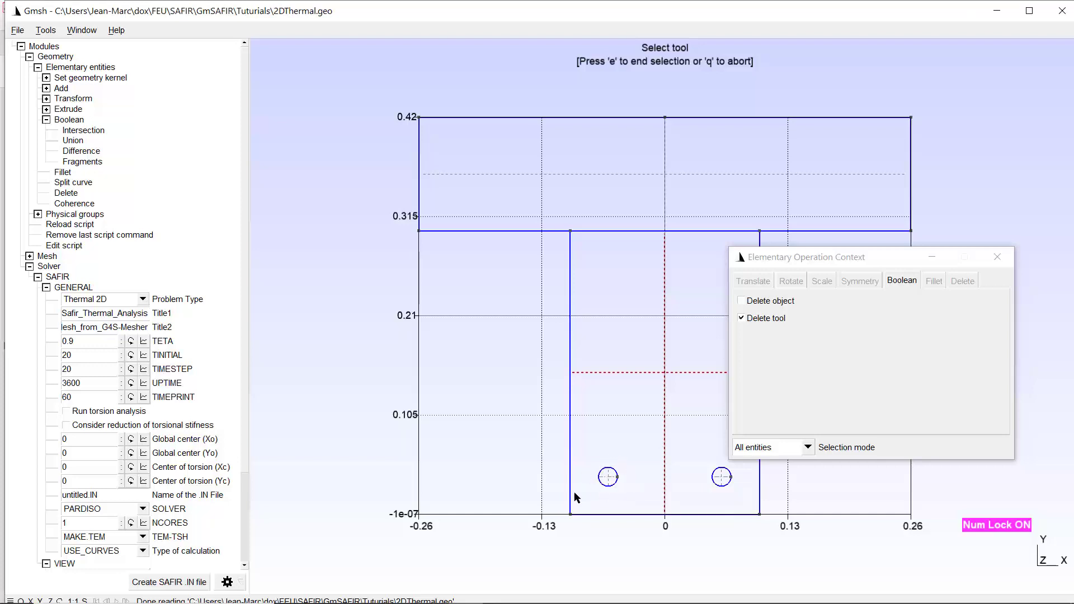
pyautogui.click(606, 477)
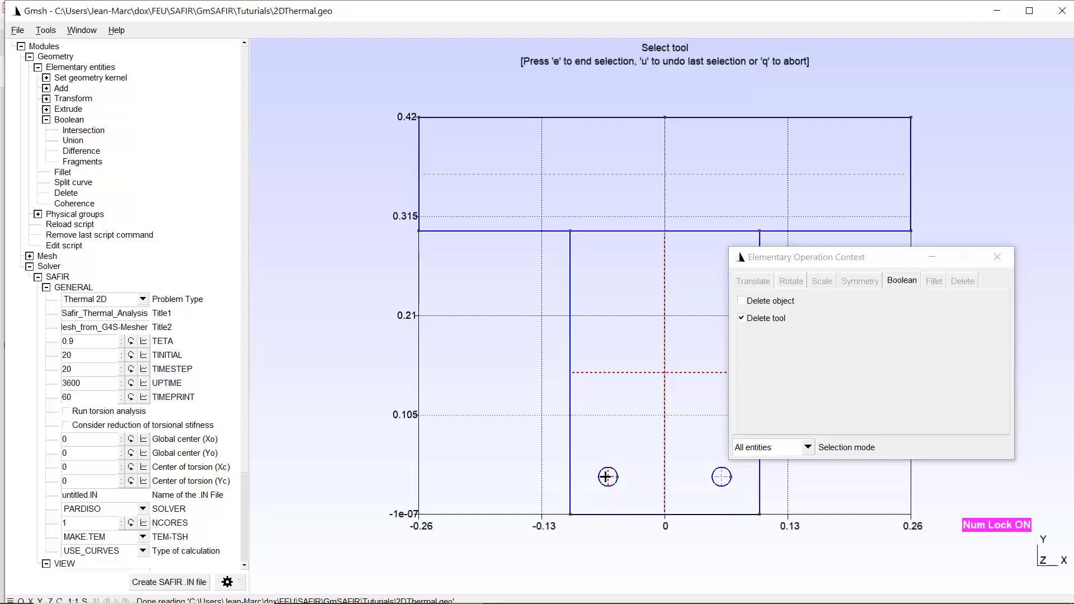
pyautogui.click(720, 476)
pyautogui.click(742, 302)
pyautogui.click(743, 319)
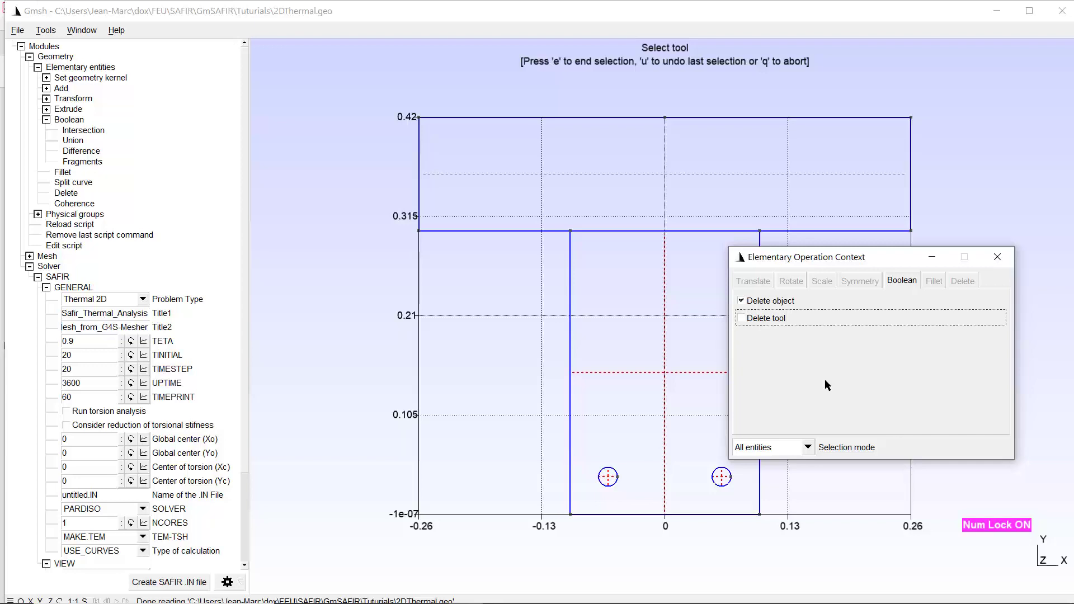
pyautogui.press('q')
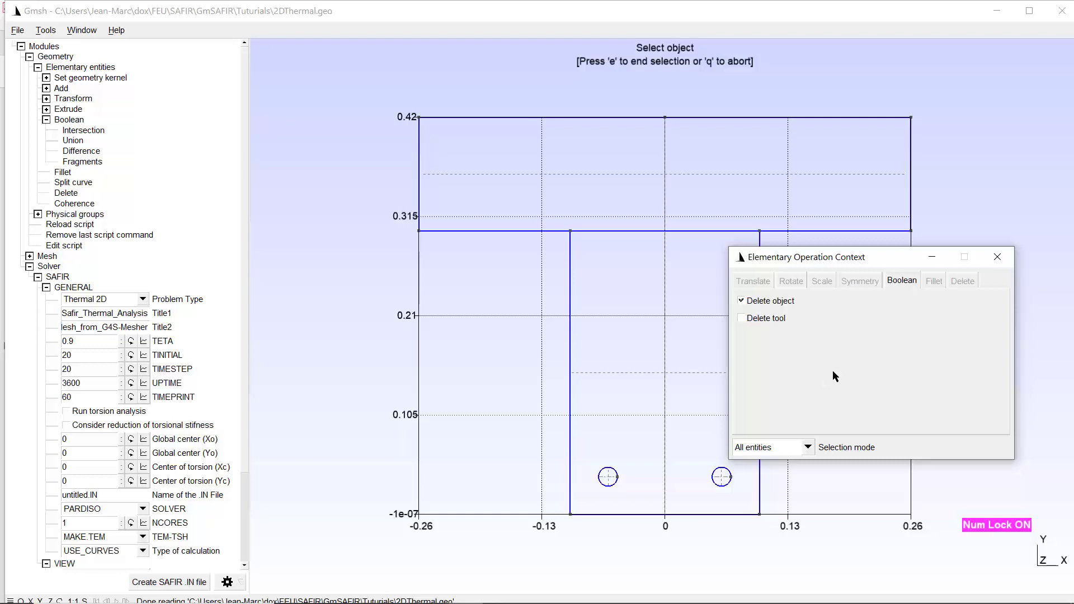
pyautogui.press('q')
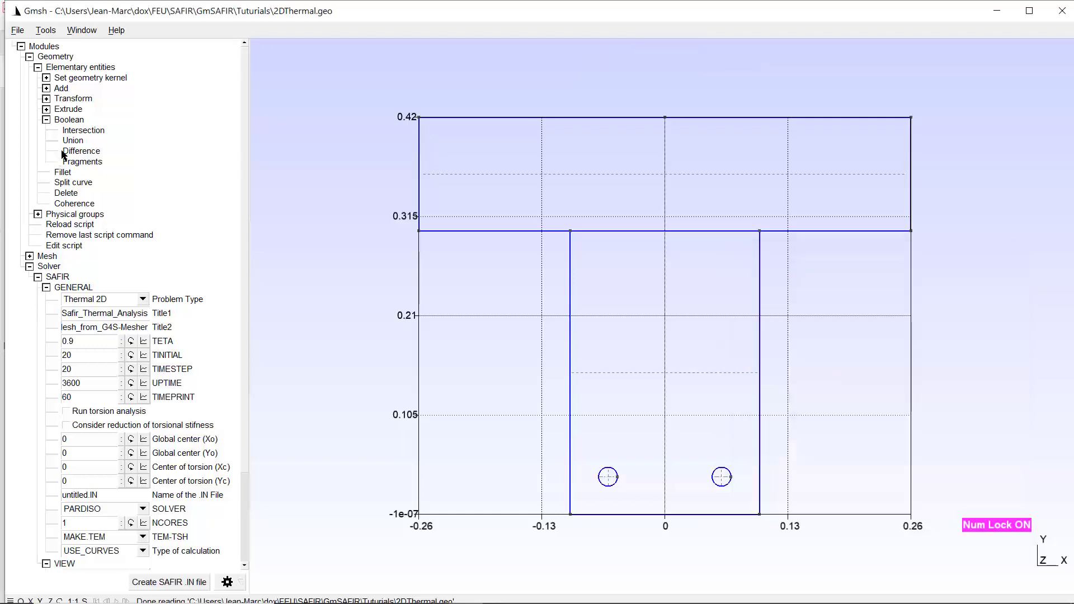
# Check the BooleanDifference command at the end of the geometry script and close the script
pyautogui.click(63, 248)
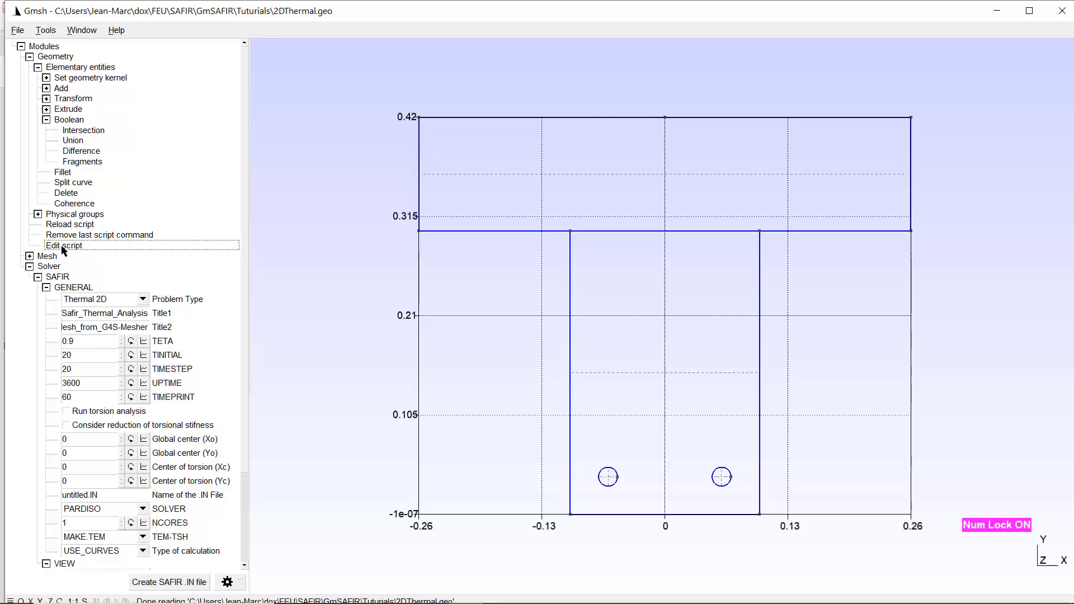
pyautogui.scroll(-10, 304, 310)
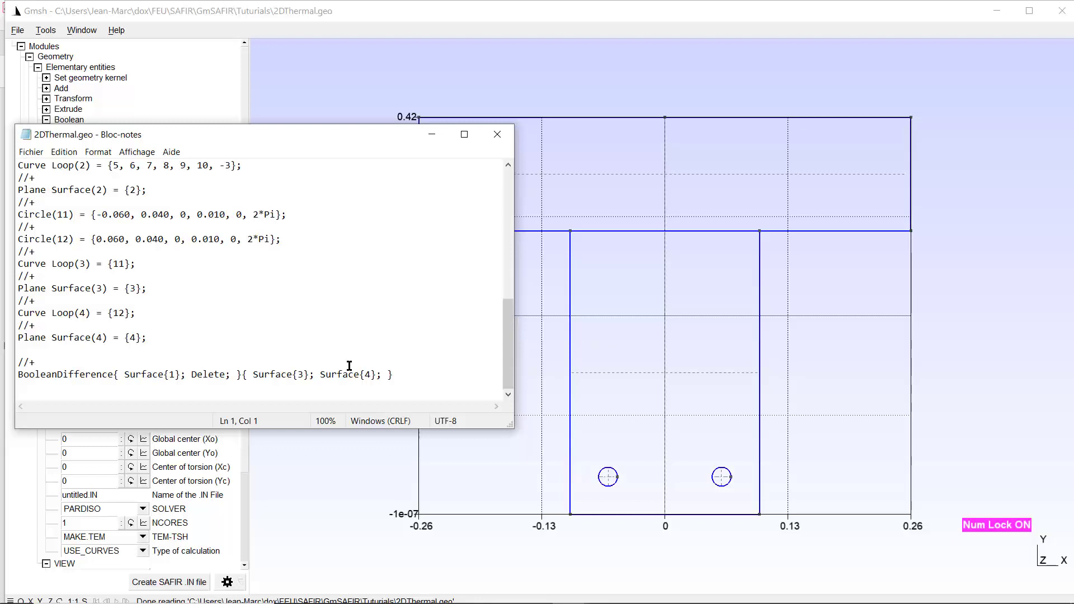
pyautogui.click(497, 135)
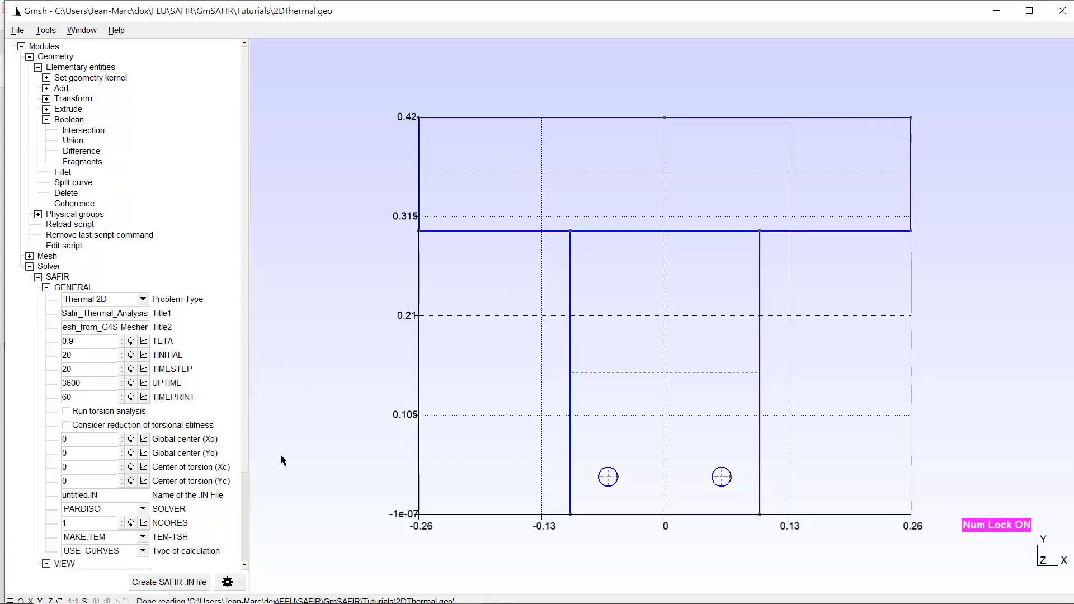